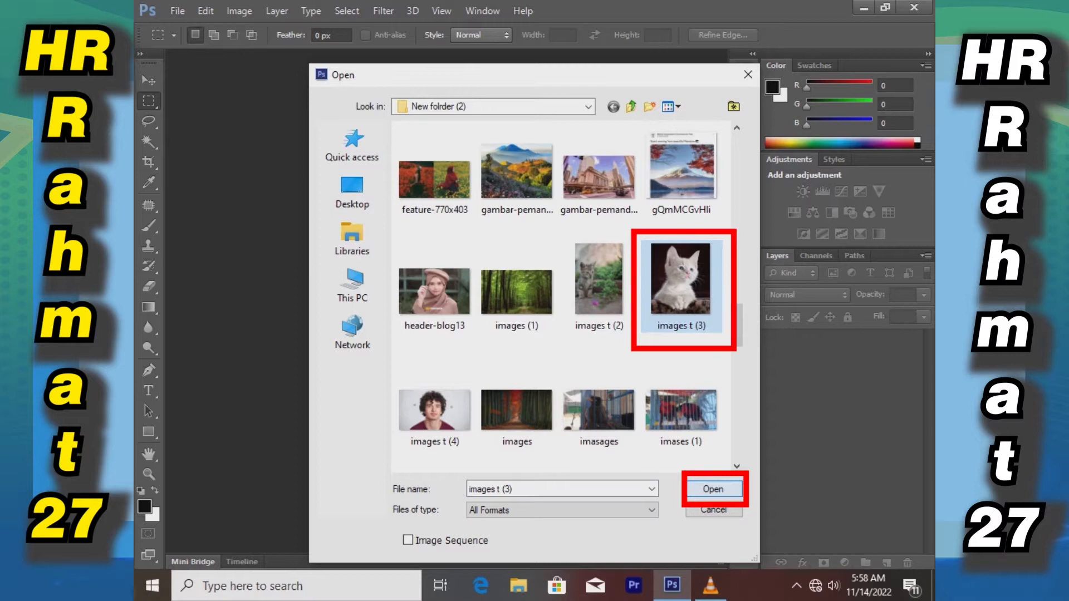
# Open the kitten photo images t (3) and show the whole picture
pyautogui.click(713, 489)
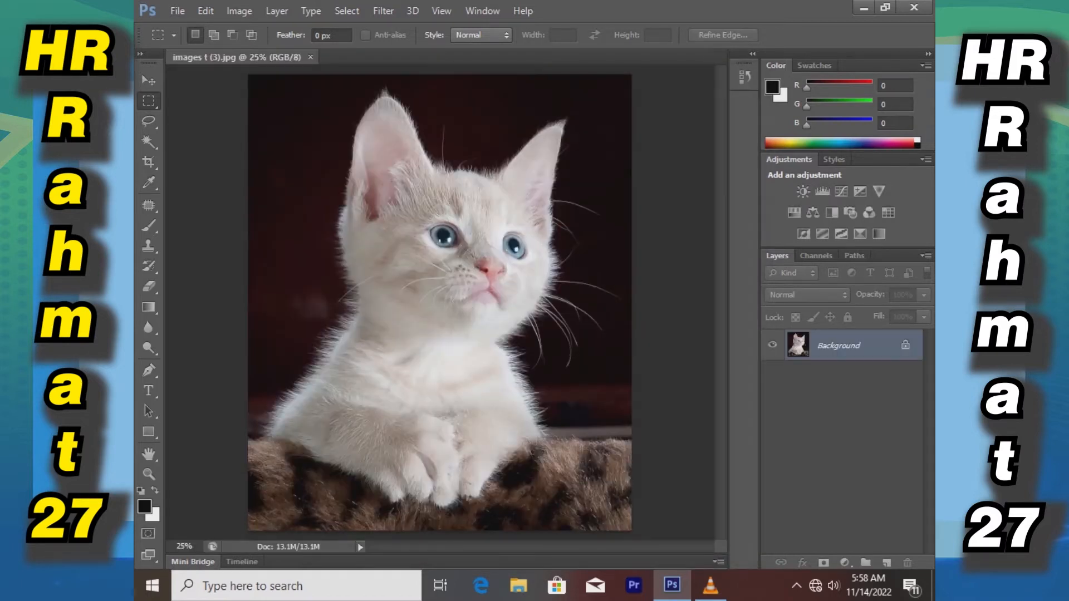
pyautogui.scroll(-4, 439, 302)
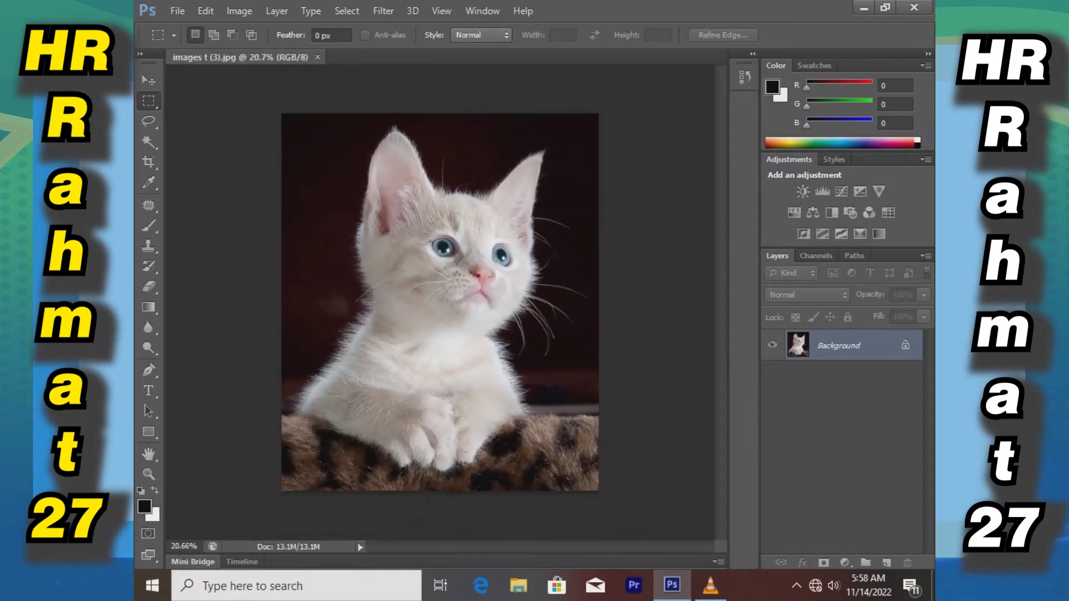
pyautogui.scroll(2, 440, 302)
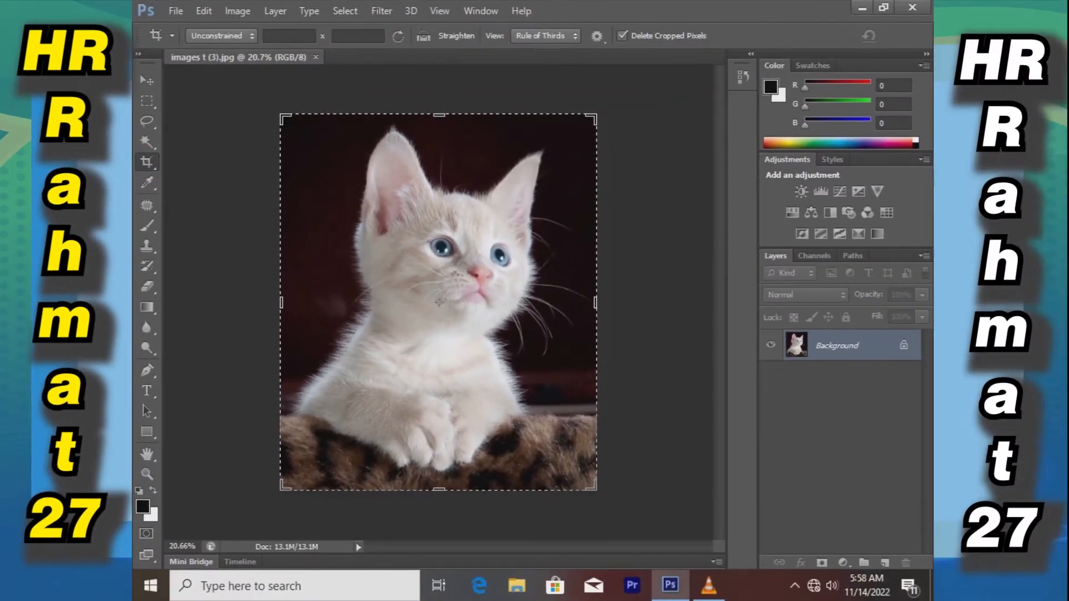
# Extend the canvas beyond the photo's left, right and top edges with the Crop tool, apply the crop and switch to the Move tool
pyautogui.moveTo(281, 116); pyautogui.dragTo(261, 96)
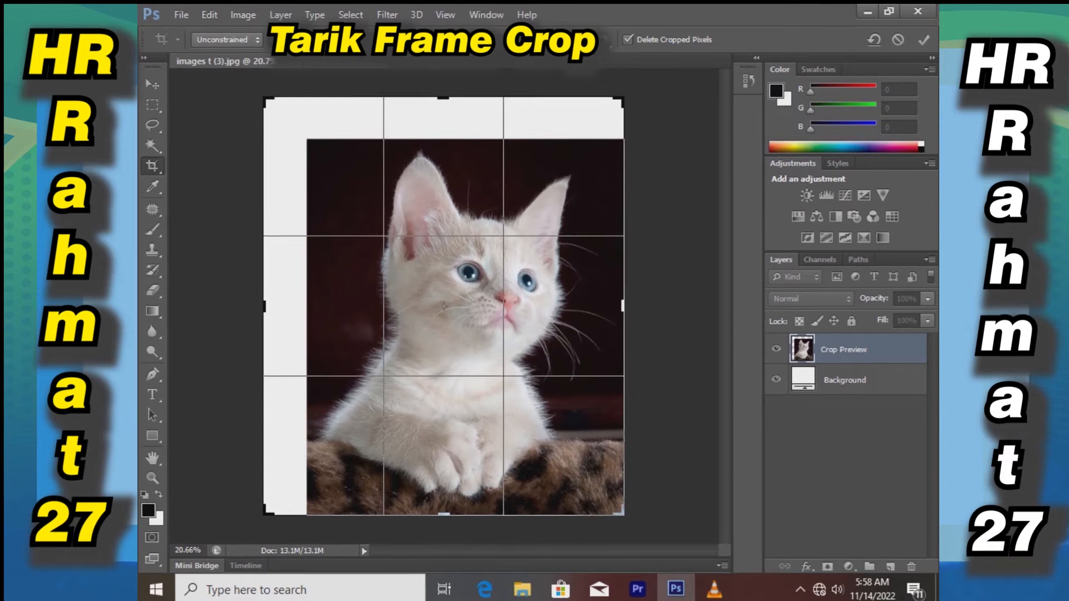
pyautogui.moveTo(623, 100); pyautogui.dragTo(646, 97)
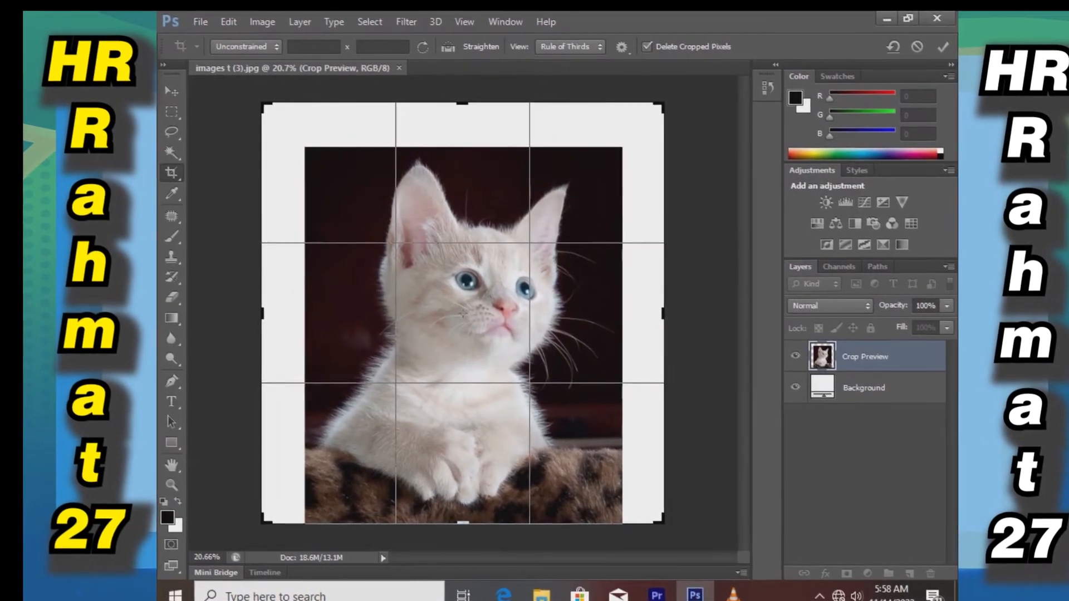
pyautogui.moveTo(465, 103); pyautogui.dragTo(467, 98)
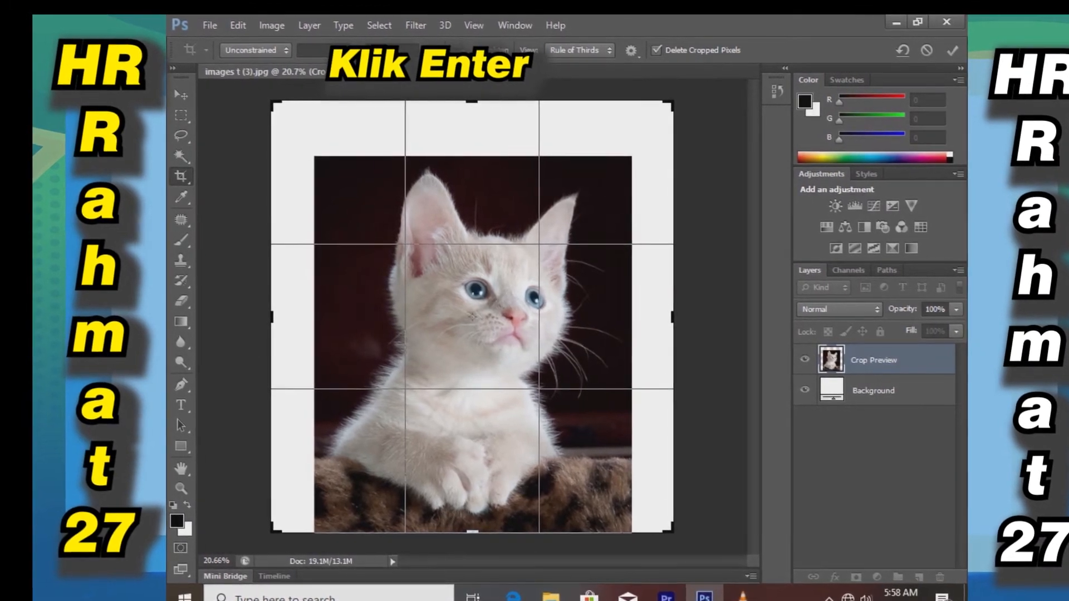
pyautogui.press('Return')
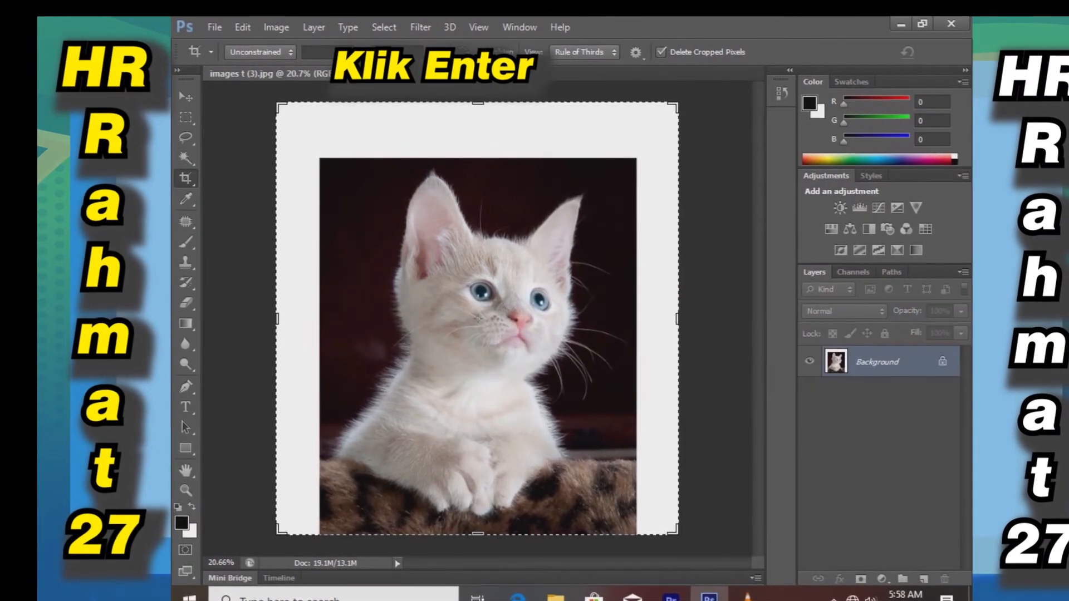
pyautogui.press('Return')
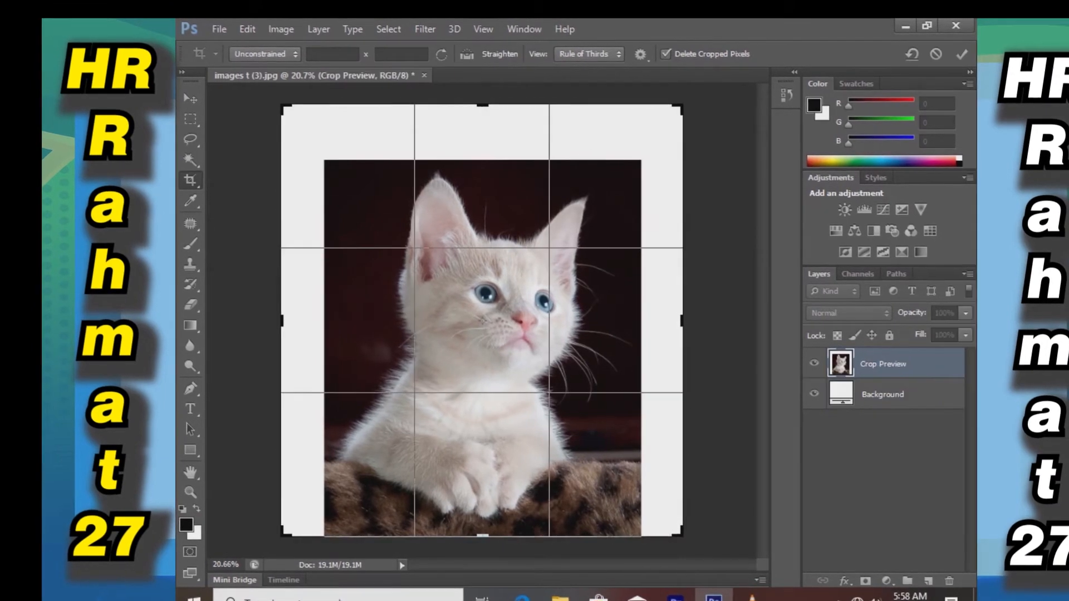
pyautogui.click(191, 99)
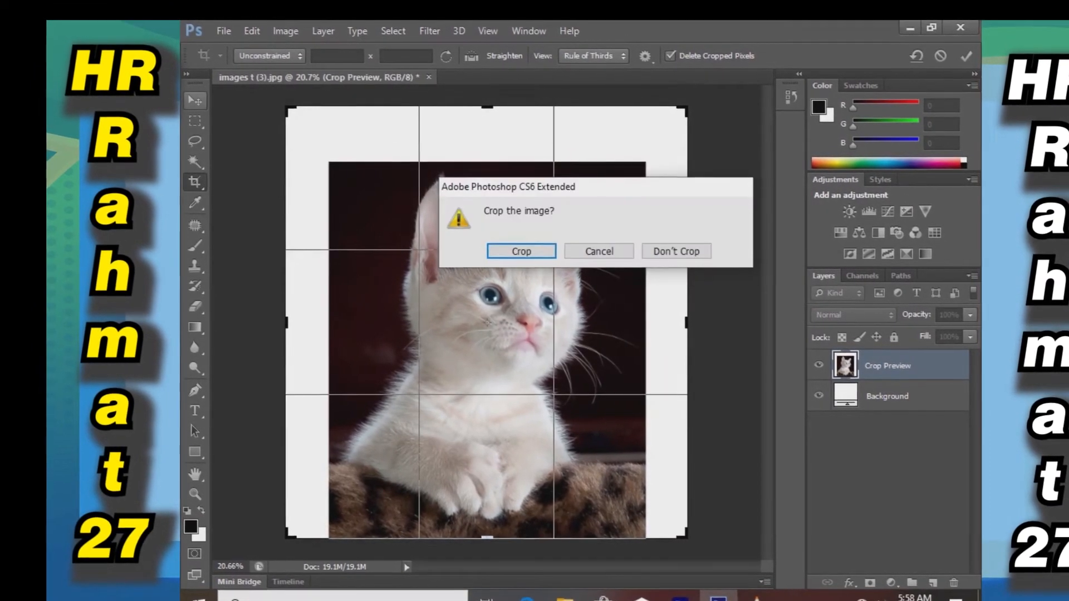
pyautogui.press('Return')
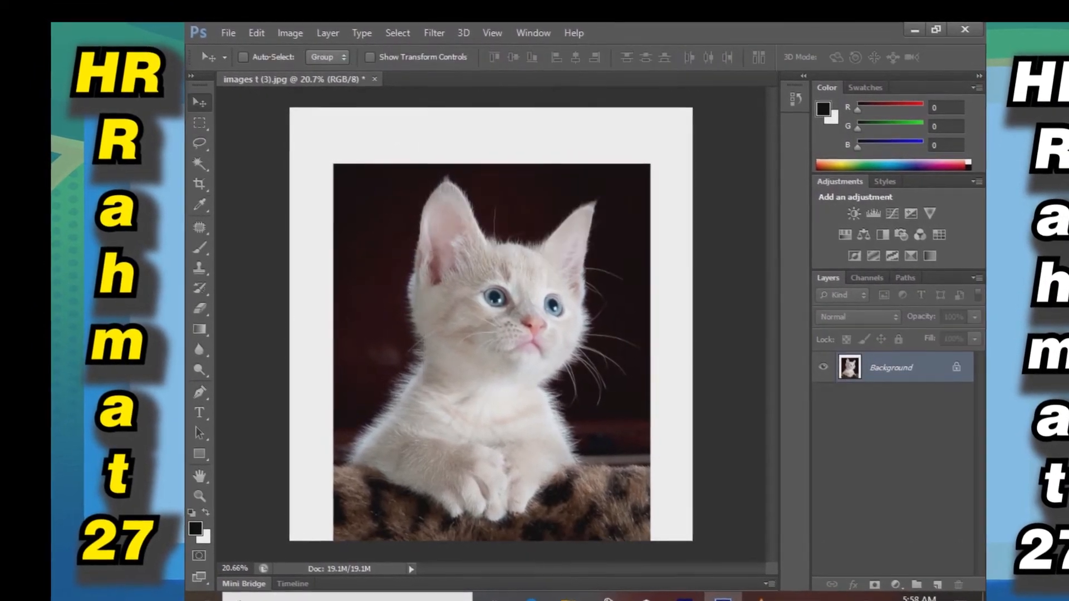
# Try to cover the white border above the kitten by painting dark background over it with the Clone Stamp at size 100
pyautogui.scroll(2, 492, 325)
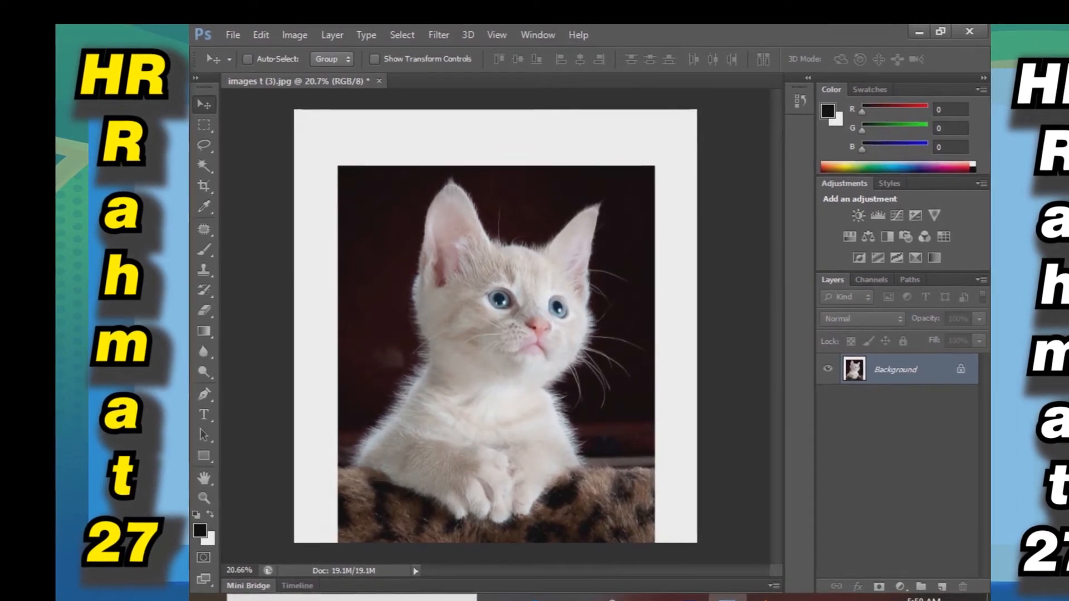
pyautogui.scroll(-2, 493, 324)
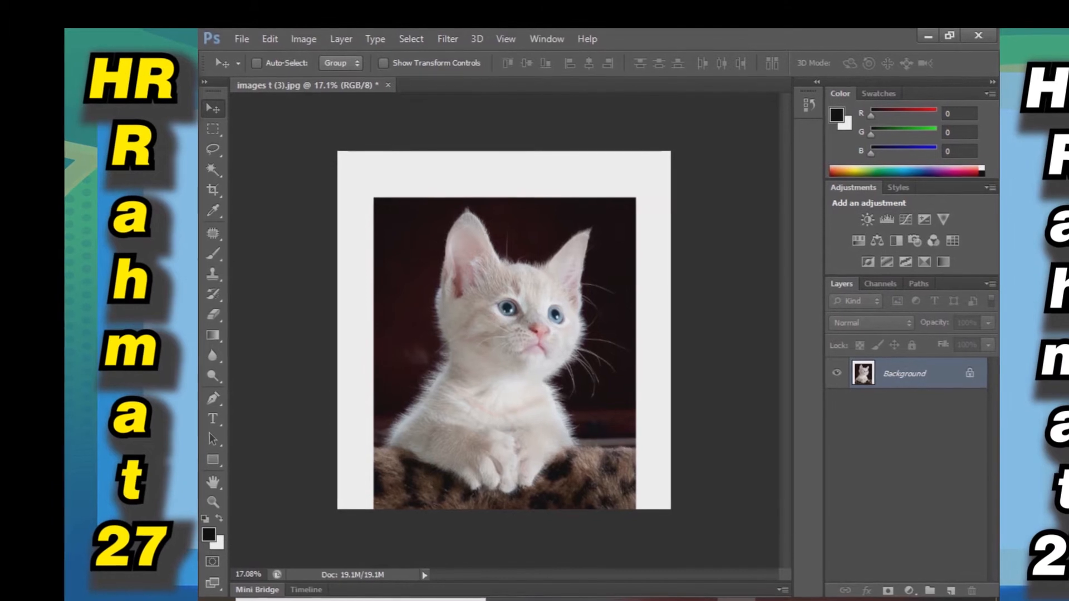
pyautogui.scroll(6, 497, 330)
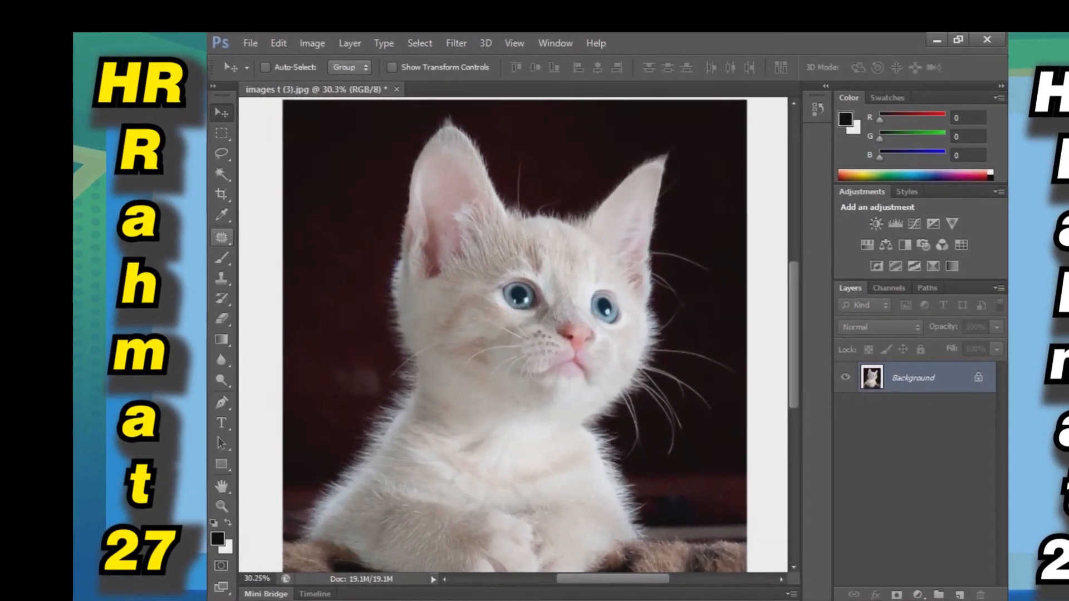
pyautogui.click(224, 279)
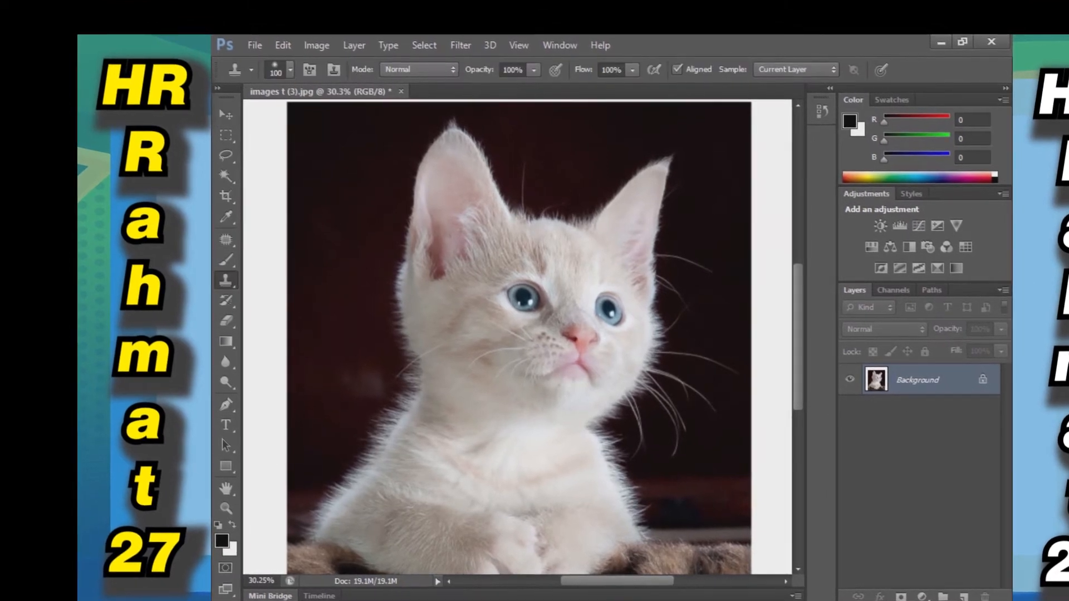
pyautogui.scroll(-3, 638, 335)
pyautogui.scroll(1, 473, 173)
pyautogui.moveTo(473, 173); pyautogui.dragTo(544, 284)
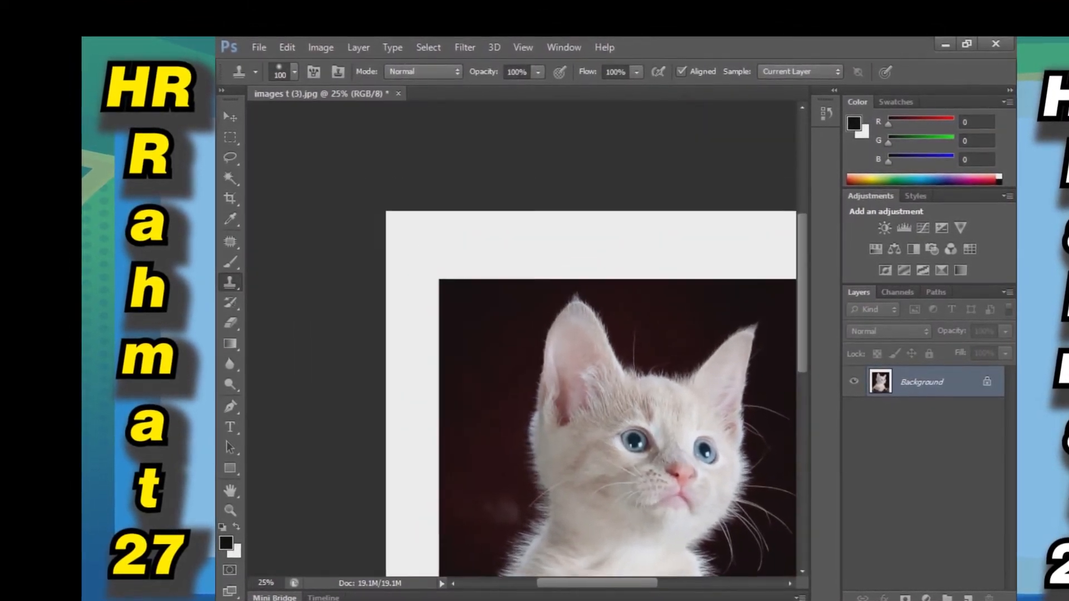
pyautogui.scroll(4, 464, 280)
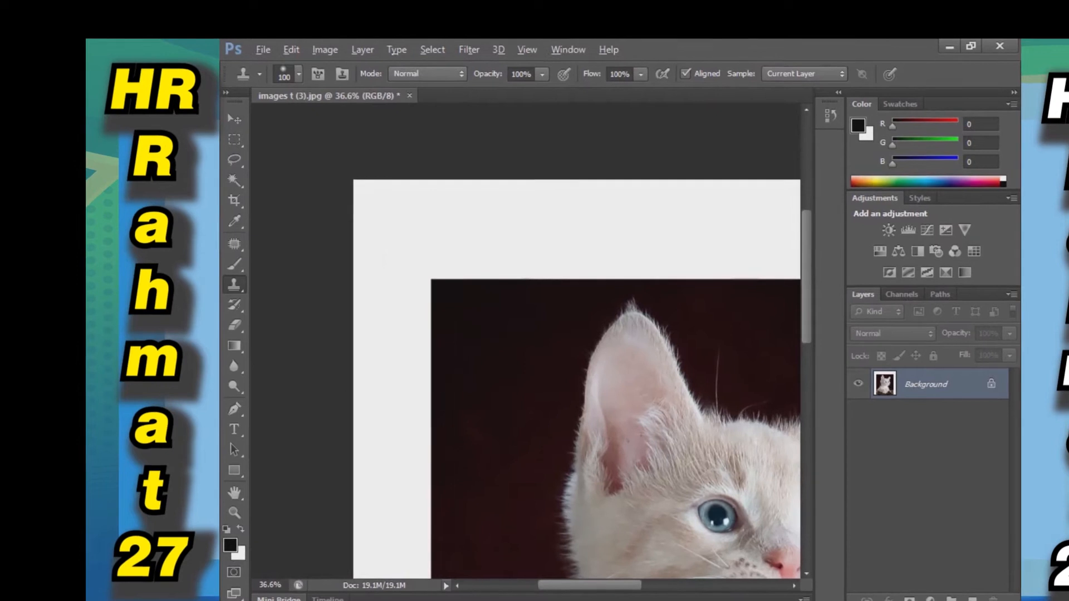
pyautogui.moveTo(500, 268)
pyautogui.mouseDown()
pyautogui.moveTo(582, 268)
pyautogui.moveTo(487, 233)
pyautogui.moveTo(543, 274)
pyautogui.moveTo(484, 259)
pyautogui.moveTo(557, 252)
pyautogui.moveTo(574, 209)
pyautogui.moveTo(527, 232)
pyautogui.moveTo(533, 296)
pyautogui.mouseUp()
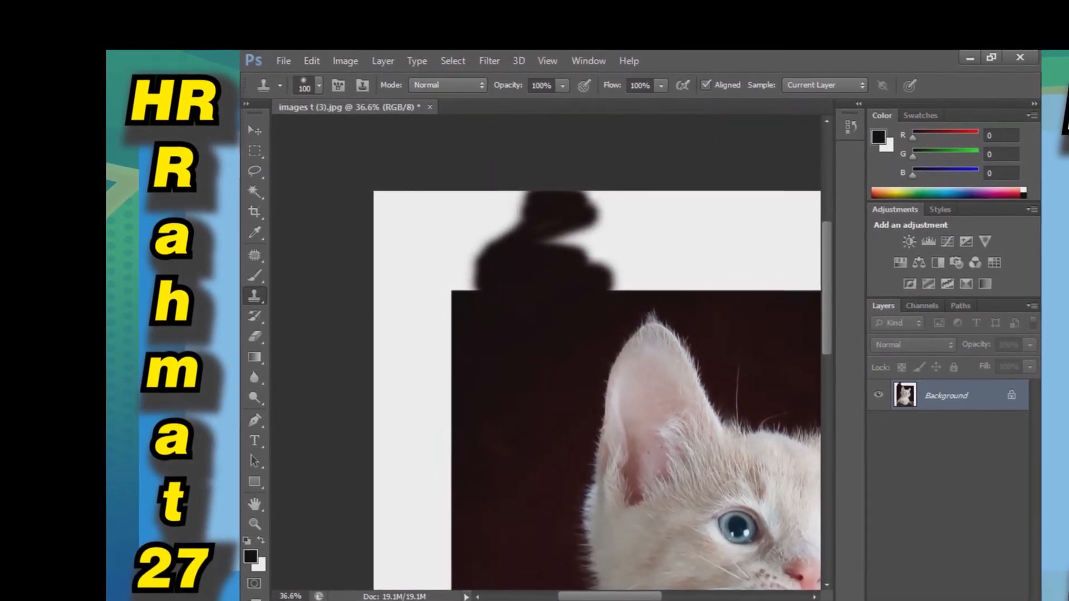
# Undo the clone stamp strokes on the white border and fit the whole image in view
pyautogui.hotkey('ctrl', '0')
pyautogui.scroll(-1, 445, 134)
pyautogui.scroll(4, 444, 134)
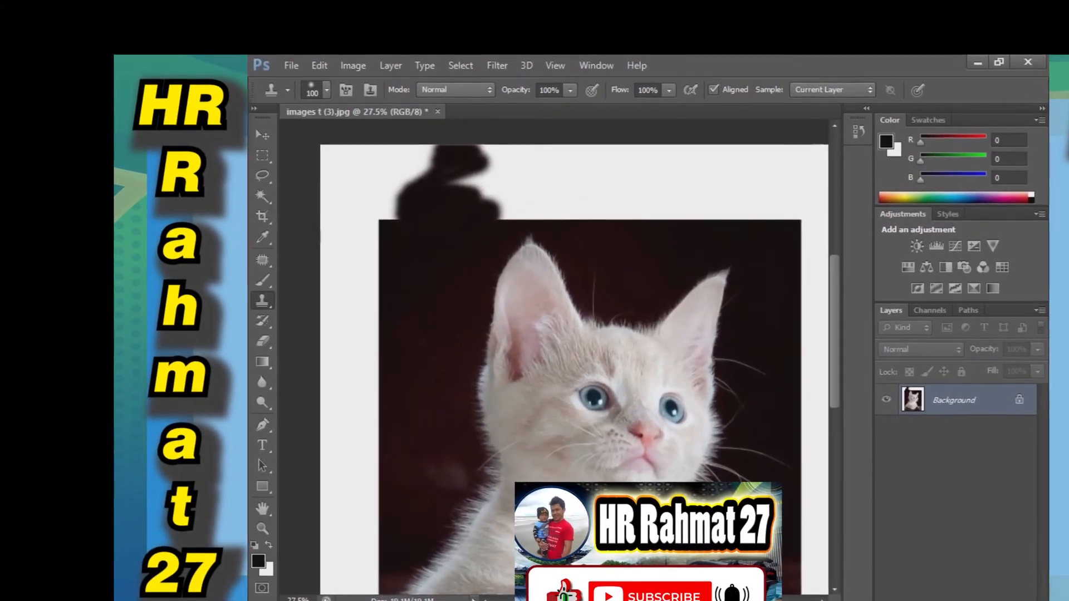
pyautogui.hotkey('ctrl', 'alt', 'z')
pyautogui.hotkey('ctrl', 'alt', 'z')
pyautogui.hotkey('ctrl', 'alt', 'z')
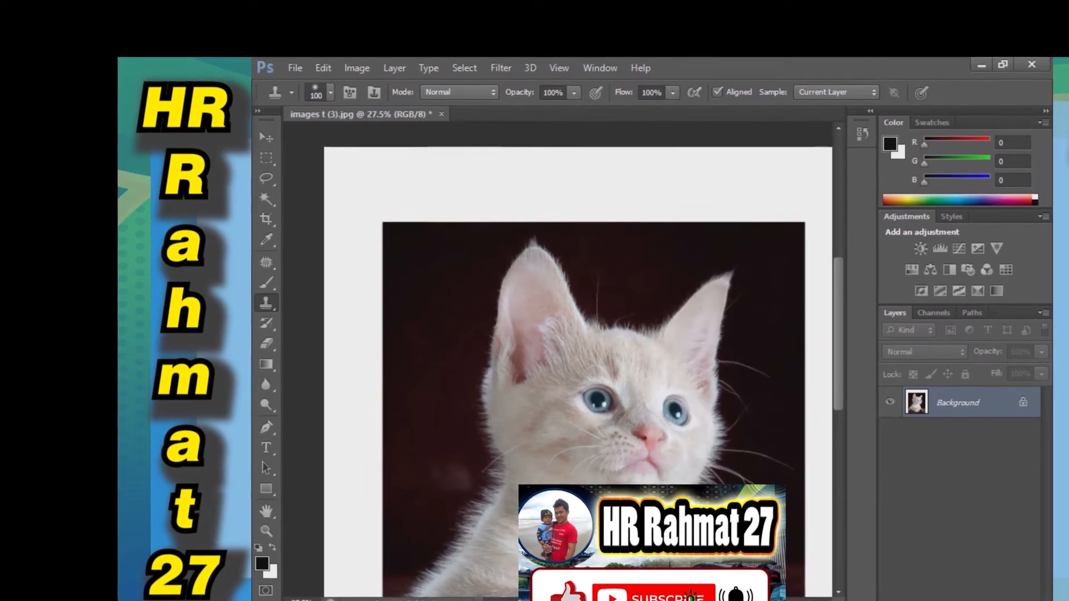
pyautogui.hotkey('ctrl', '0')
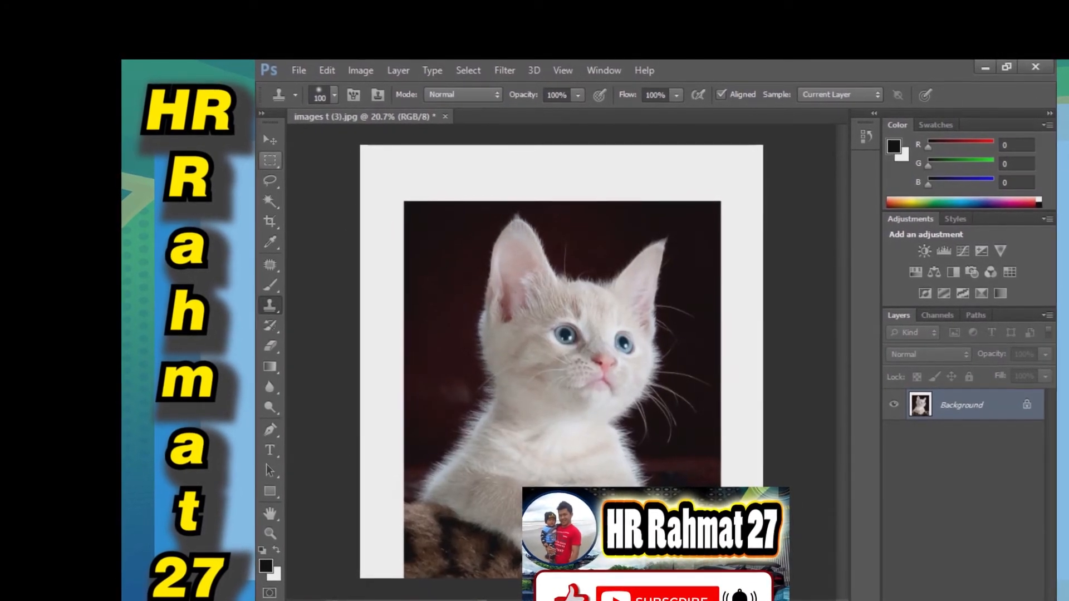
# Select the white strip above the photo across the full canvas width with the Rectangular Marquee tool, slightly overlapping the photo's top edge
pyautogui.press('m')
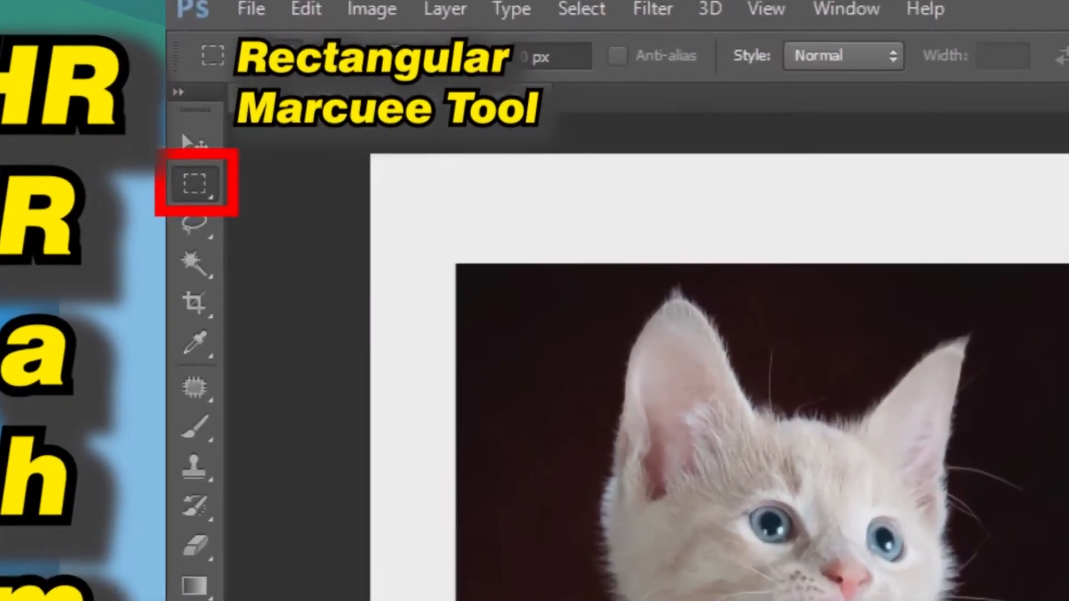
pyautogui.rightClick(276, 164)
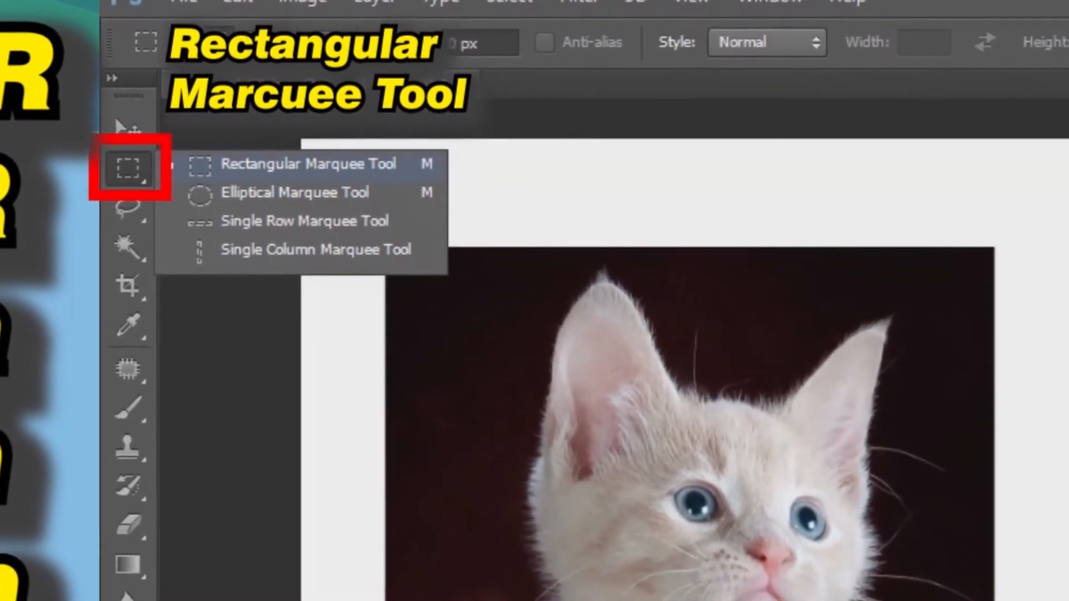
pyautogui.click(308, 165)
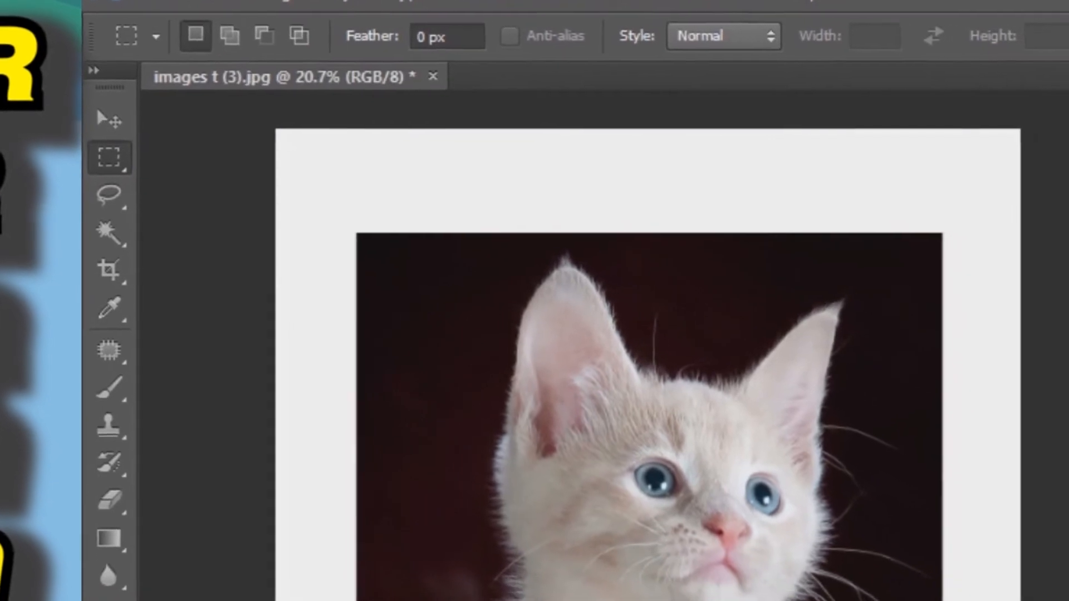
pyautogui.moveTo(301, 139); pyautogui.dragTo(1066, 254)
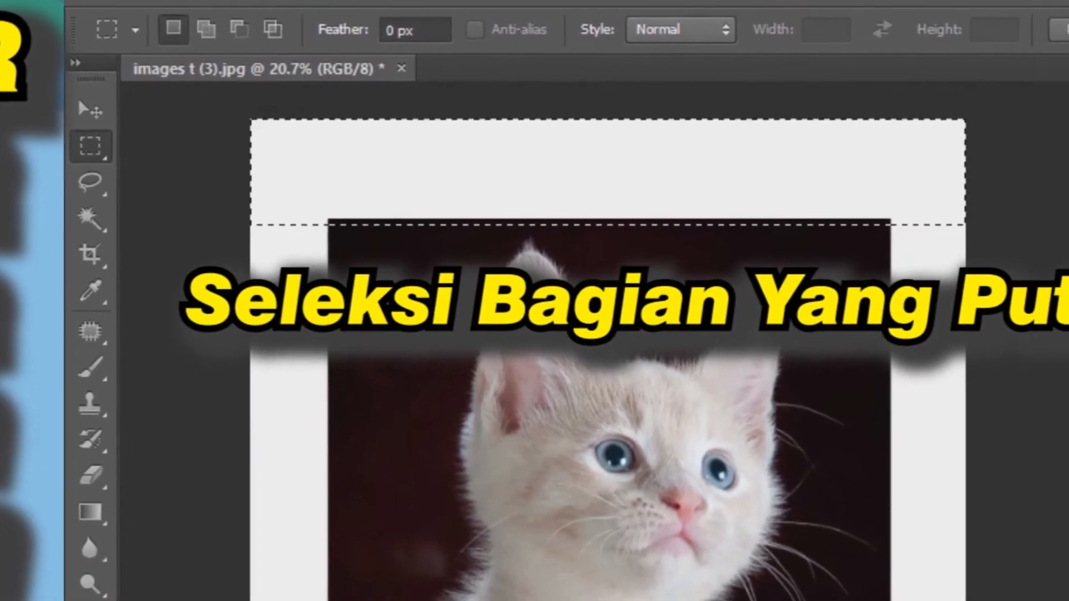
pyautogui.moveTo(251, 118); pyautogui.dragTo(966, 210)
pyautogui.scroll(2, 525, 131)
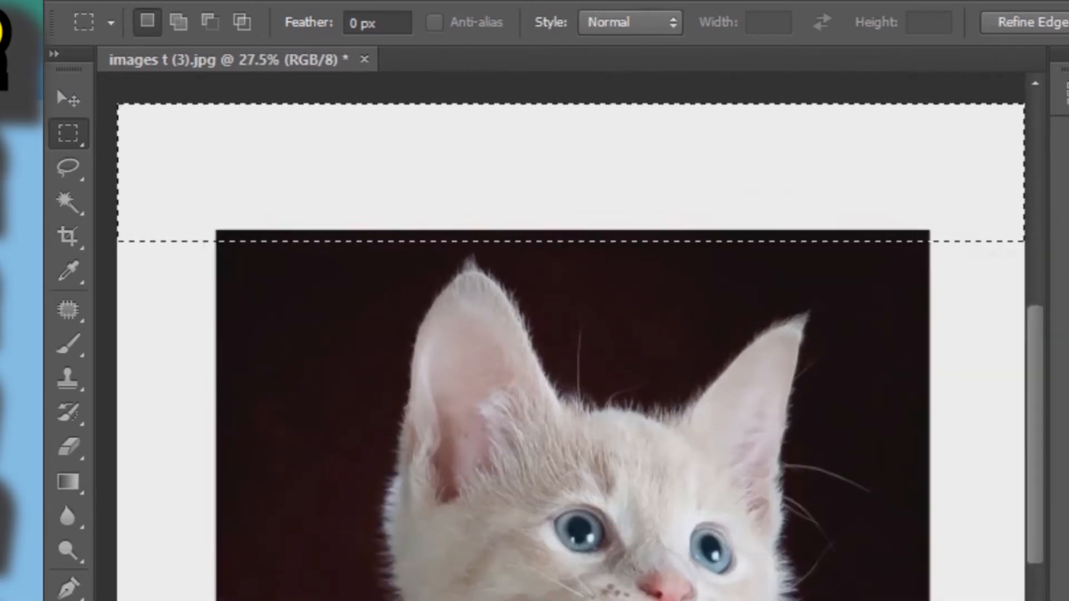
pyautogui.scroll(-1, 538, 222)
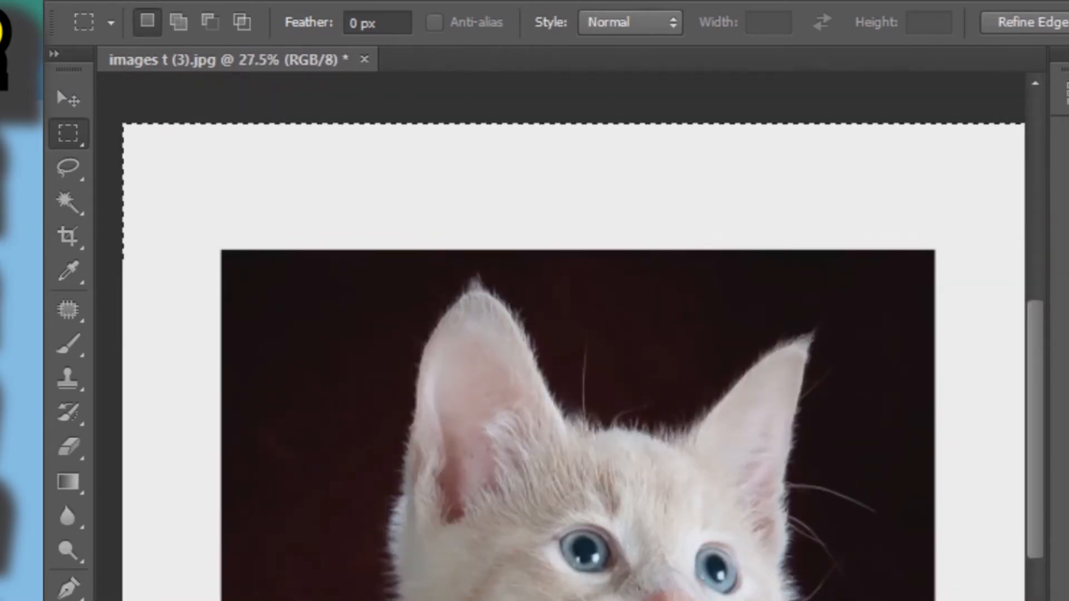
pyautogui.scroll(1, 522, 171)
pyautogui.scroll(-2, 518, 167)
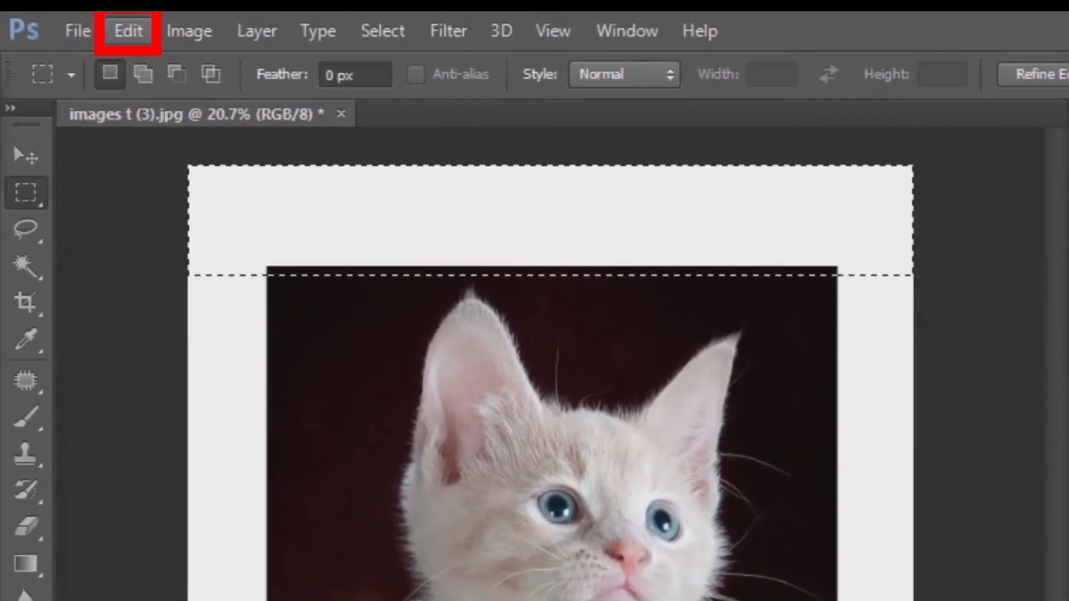
# Fill the selected top strip using Content-Aware with Normal blending mode and 100% opacity, and clear the selection
pyautogui.click(128, 31)
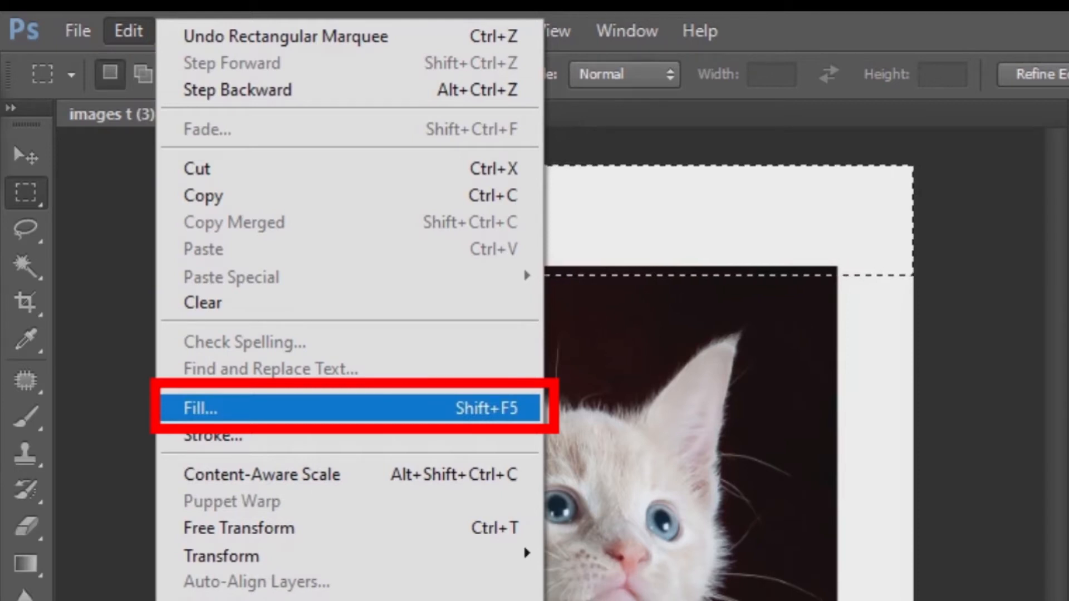
pyautogui.press('Return')
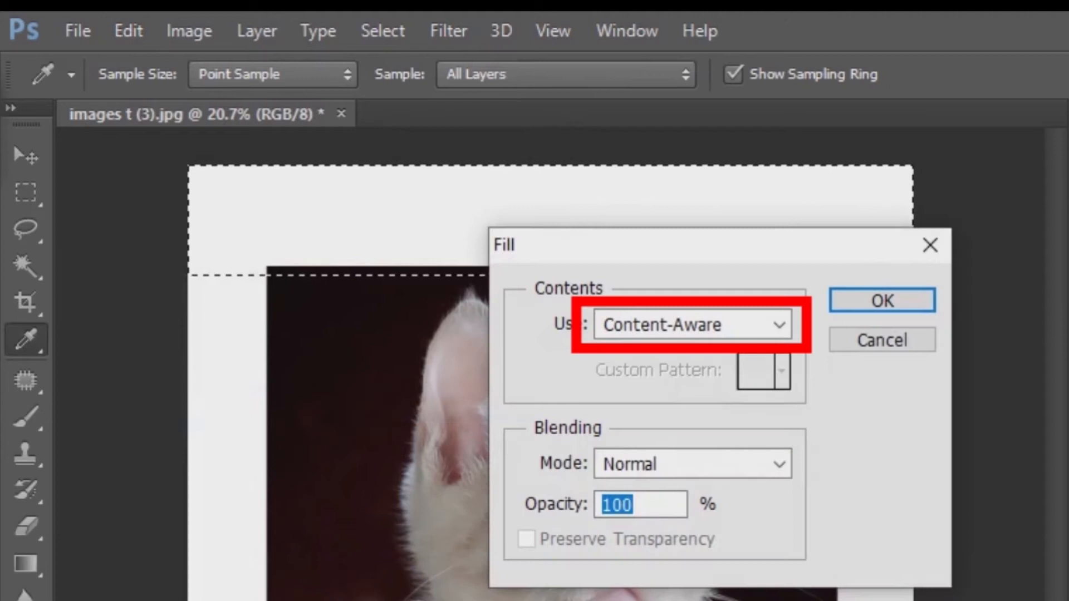
pyautogui.click(779, 324)
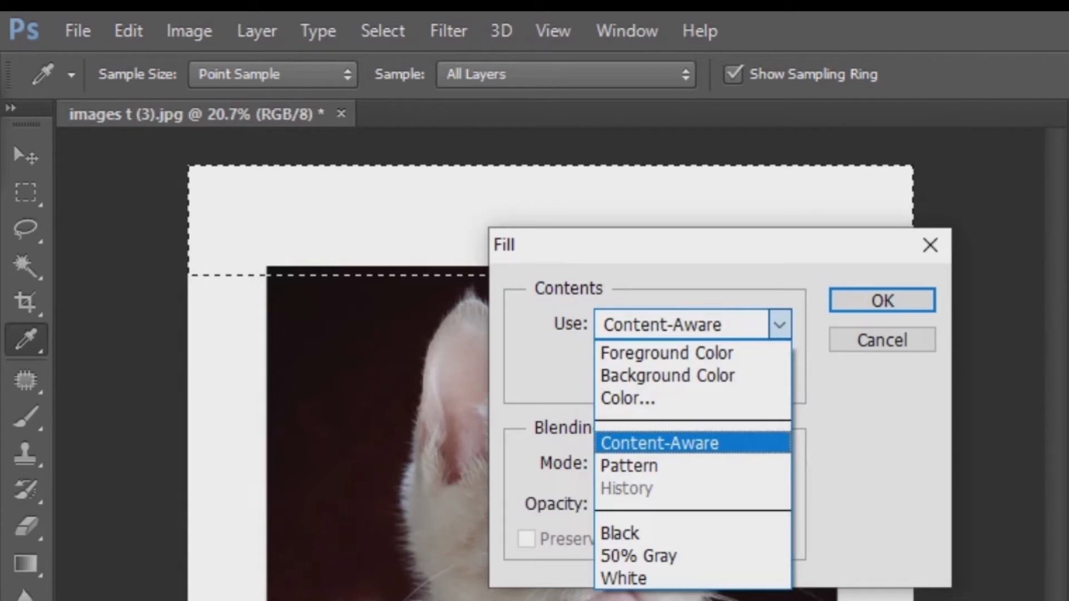
pyautogui.click(660, 443)
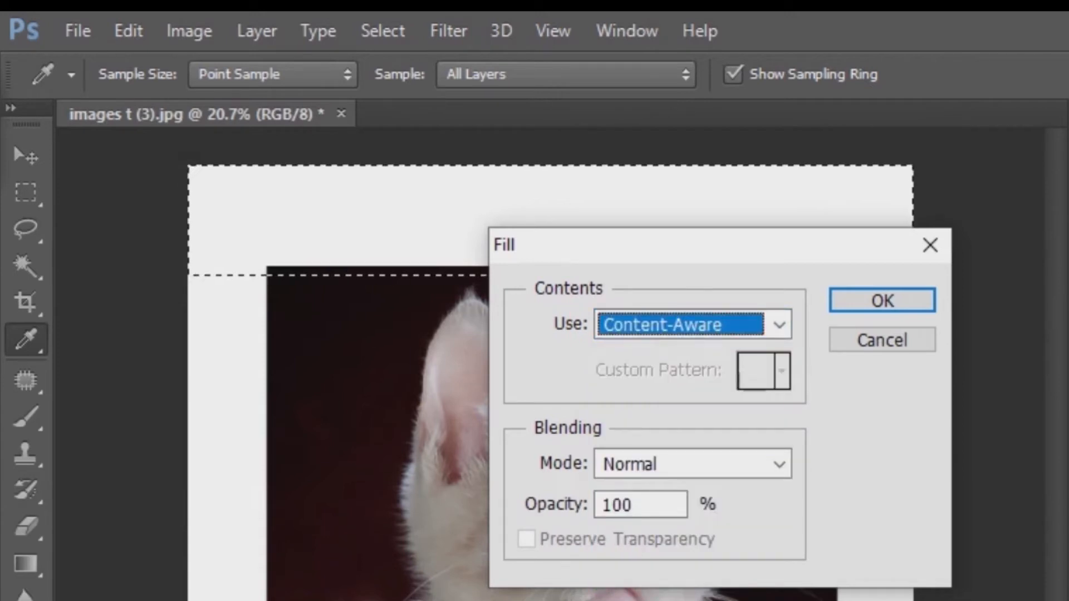
pyautogui.click(693, 465)
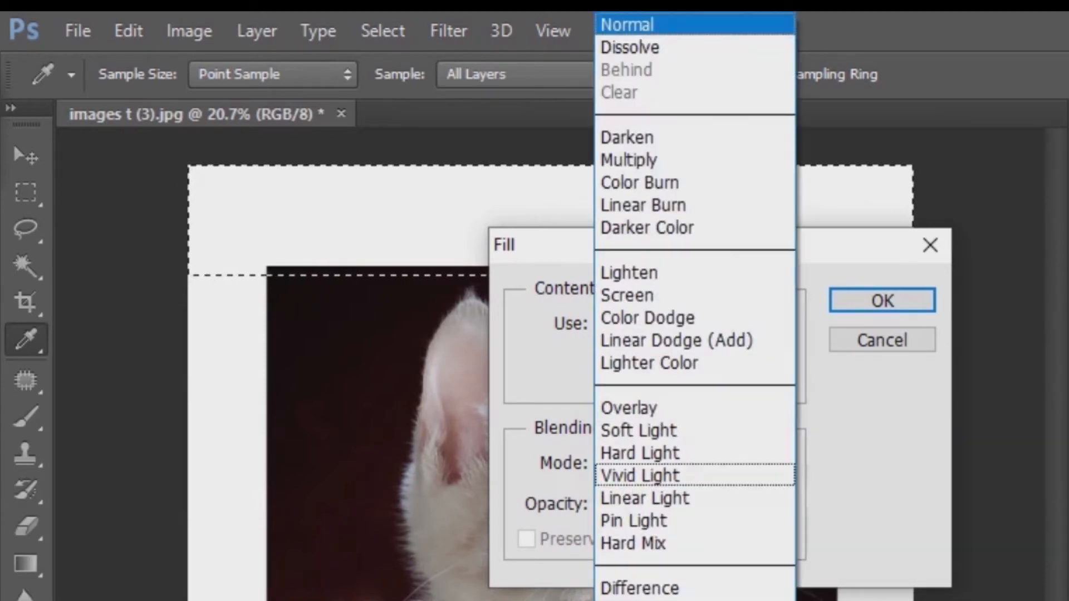
pyautogui.click(627, 26)
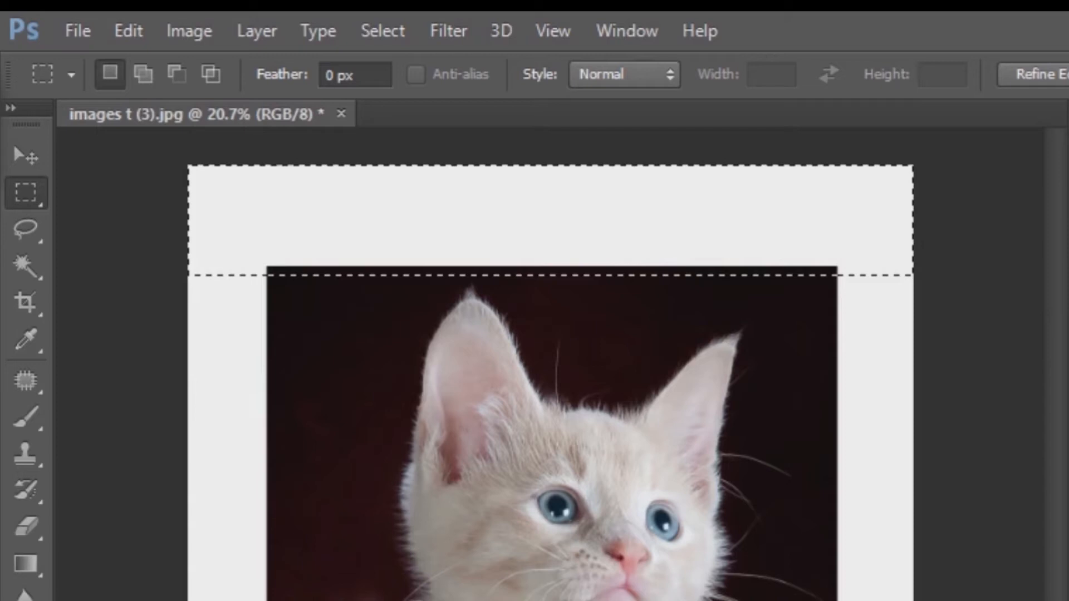
pyautogui.hotkey('ctrl', 'd')
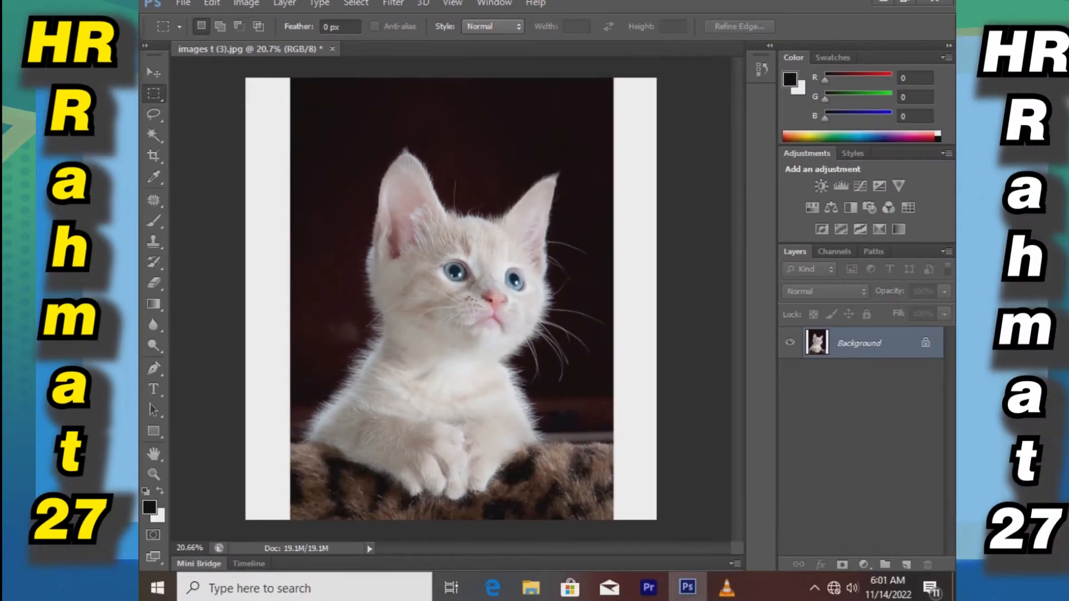
# Select the white strip along the photo's right side over the full canvas height, slightly overlapping the photo's edge
pyautogui.scroll(-1, 533, 509)
pyautogui.moveTo(841, 179); pyautogui.dragTo(760, 540)
pyautogui.moveTo(591, 319); pyautogui.dragTo(594, 500)
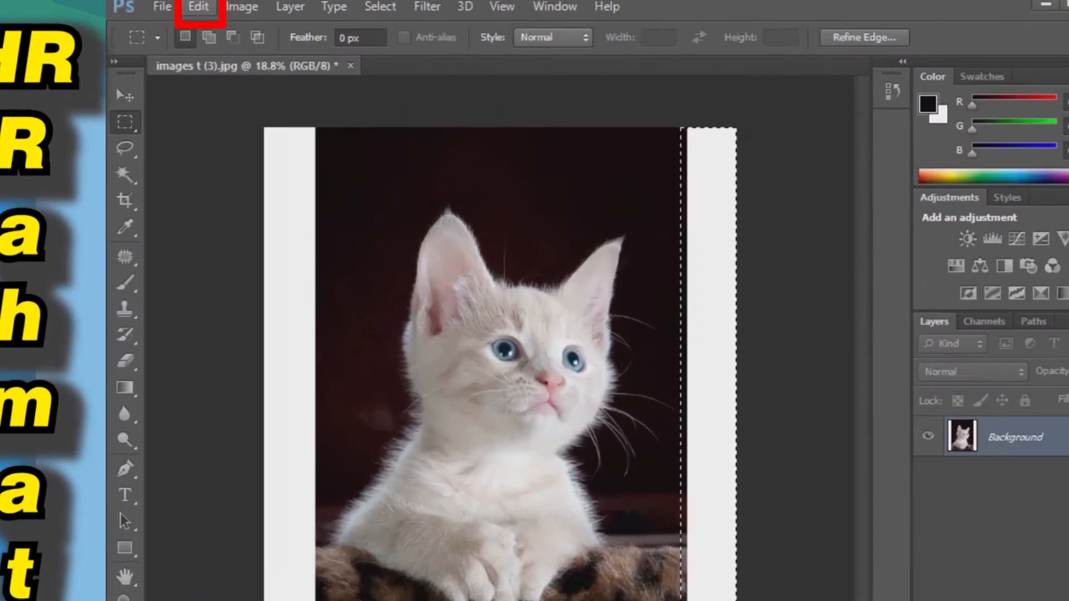
# Fill the selected strip along the photo's right side using Content-Aware, and clear the selection
pyautogui.click(211, 3)
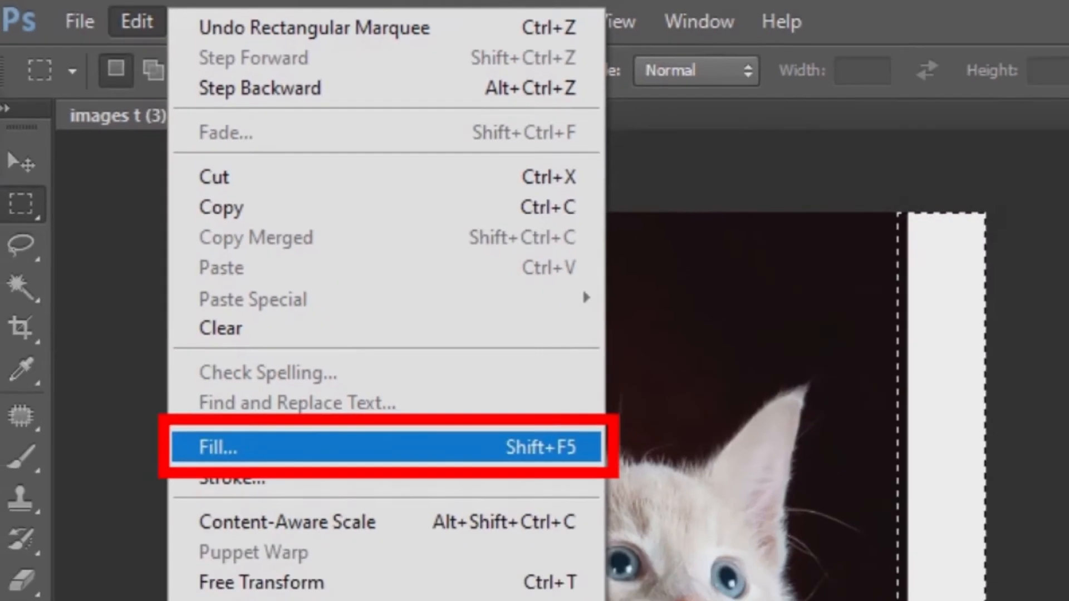
pyautogui.click(443, 549)
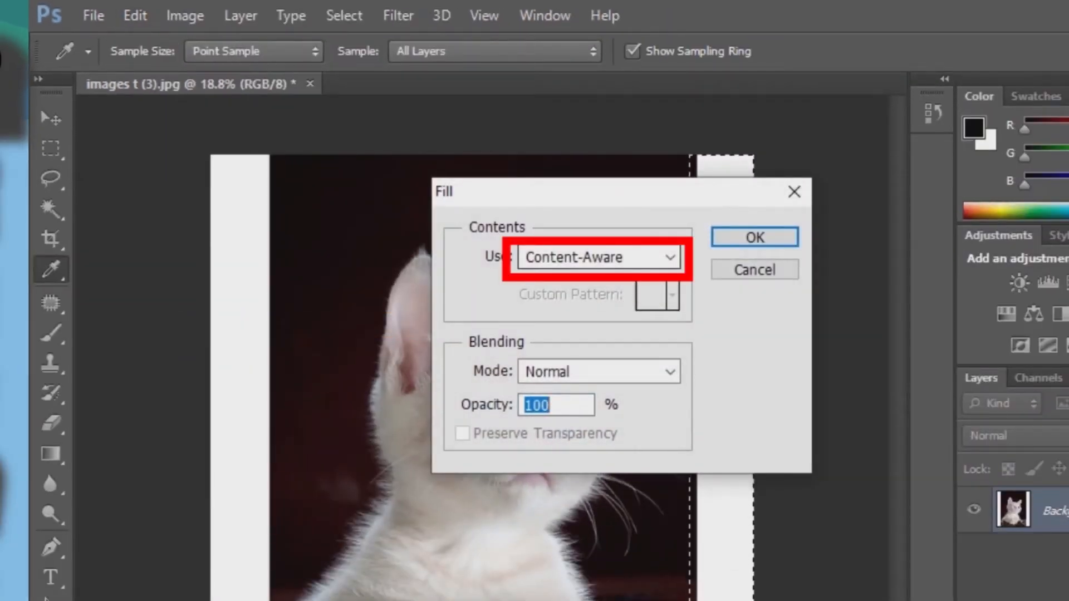
pyautogui.click(613, 257)
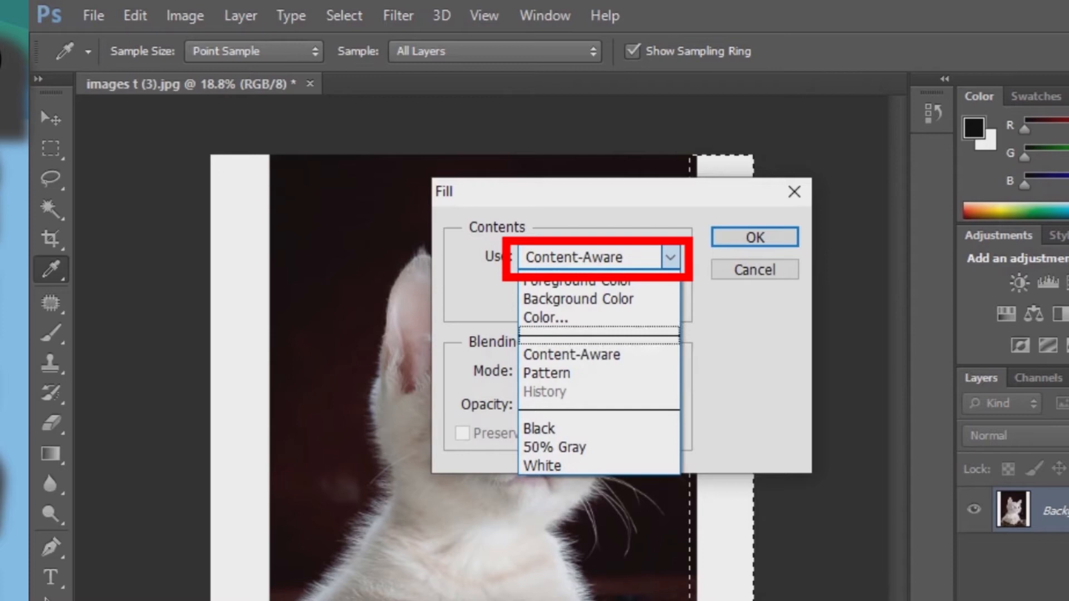
pyautogui.click(585, 354)
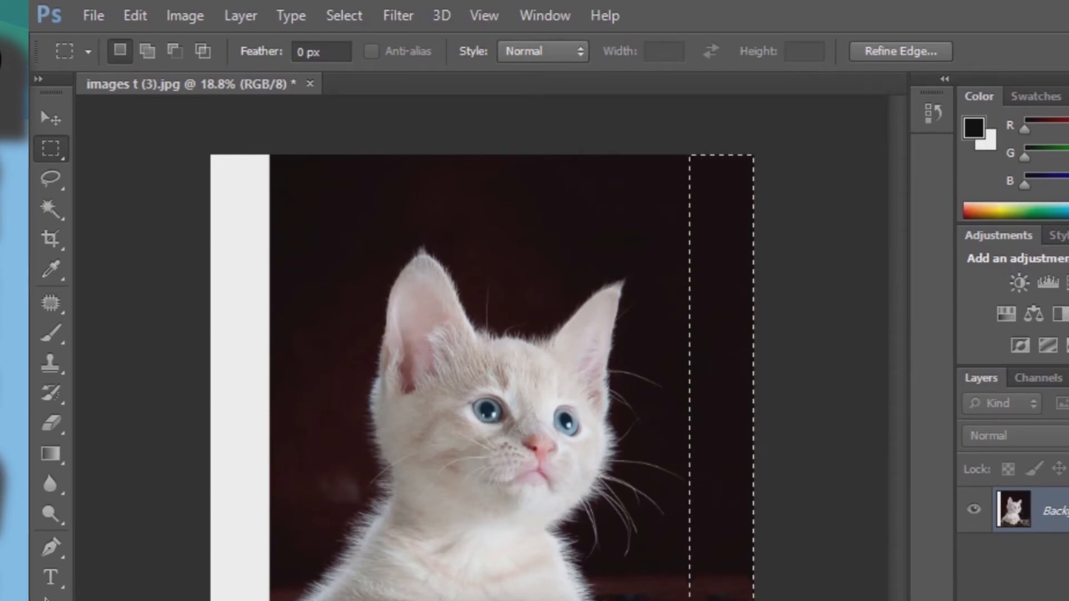
pyautogui.hotkey('ctrl', 'd')
# Select the full-height white strip along the photo's left side, slightly overlapping the photo, and fill it using Content-Aware
pyautogui.moveTo(210, 155); pyautogui.dragTo(279, 600)
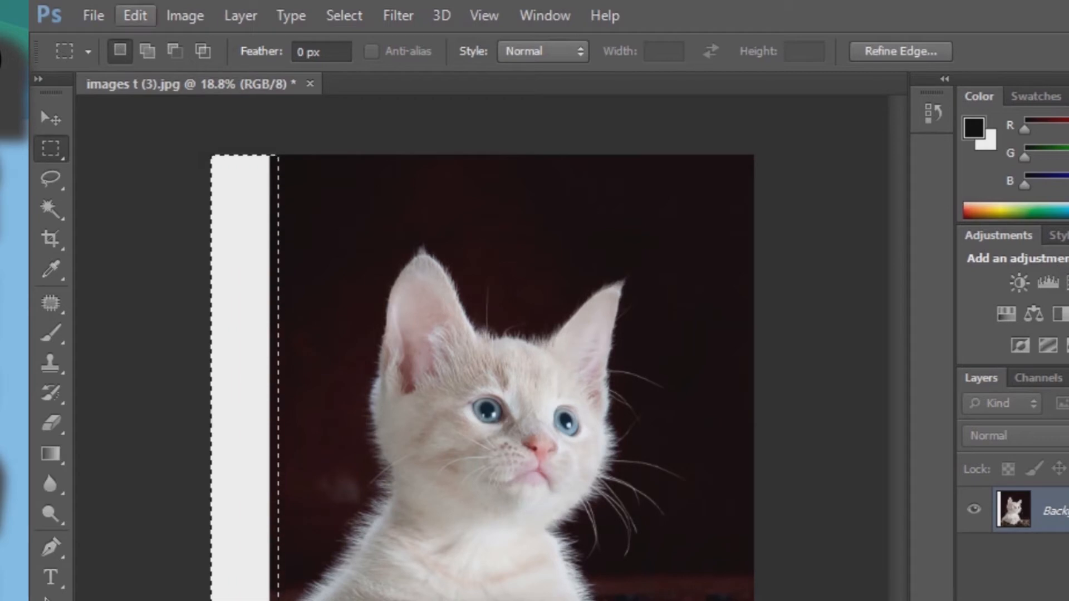
pyautogui.click(135, 15)
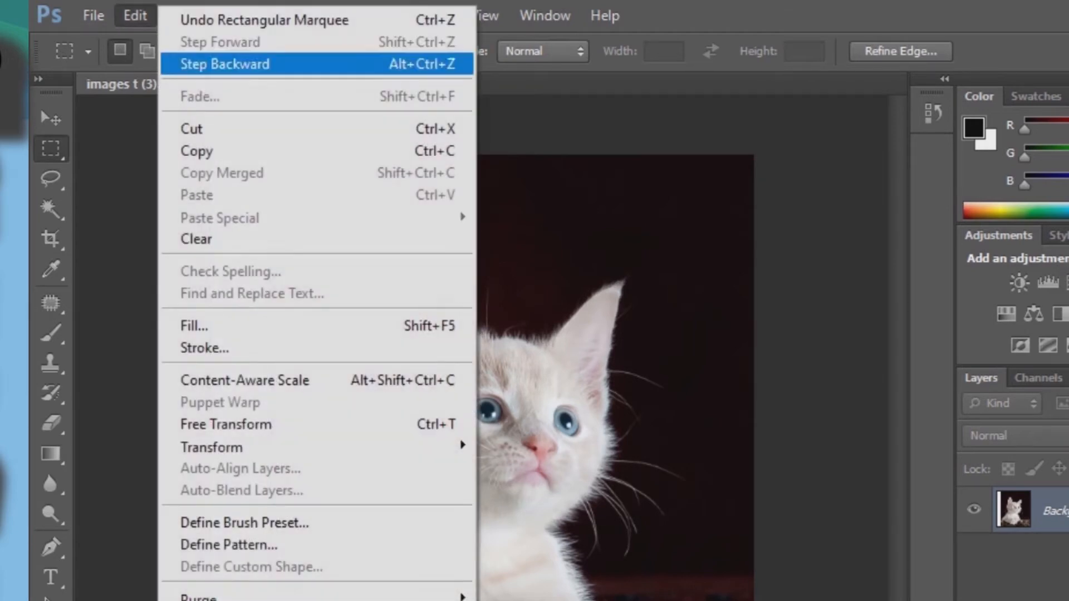
pyautogui.click(195, 326)
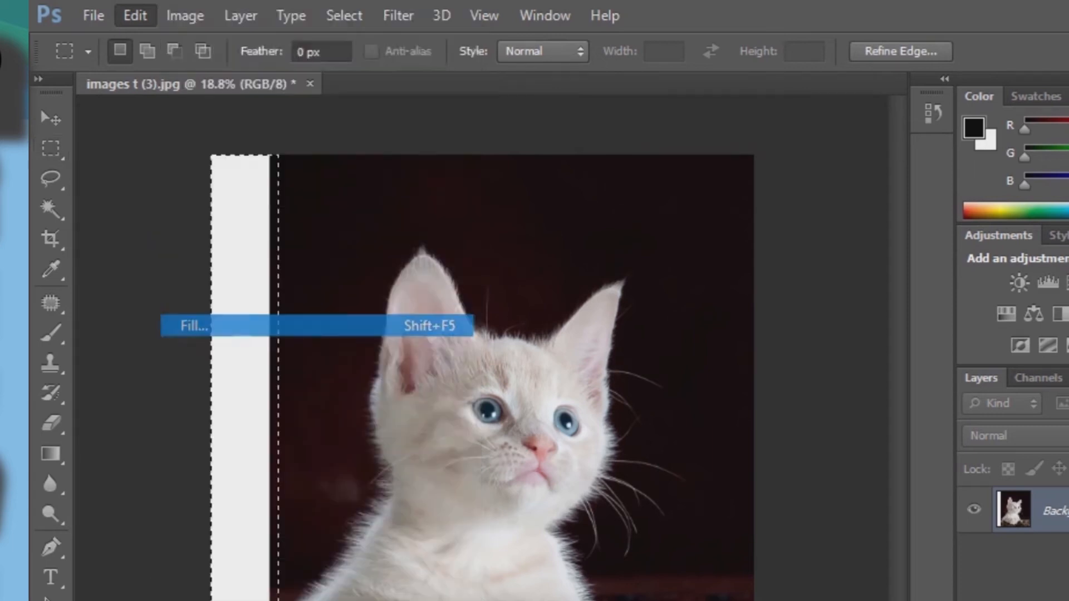
pyautogui.click(669, 257)
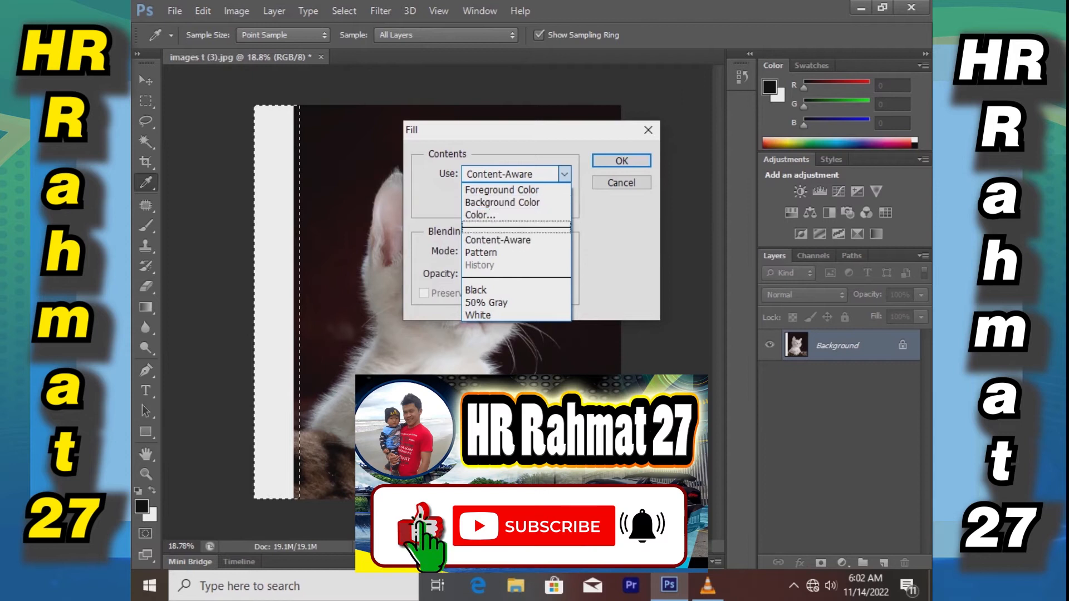
pyautogui.click(498, 240)
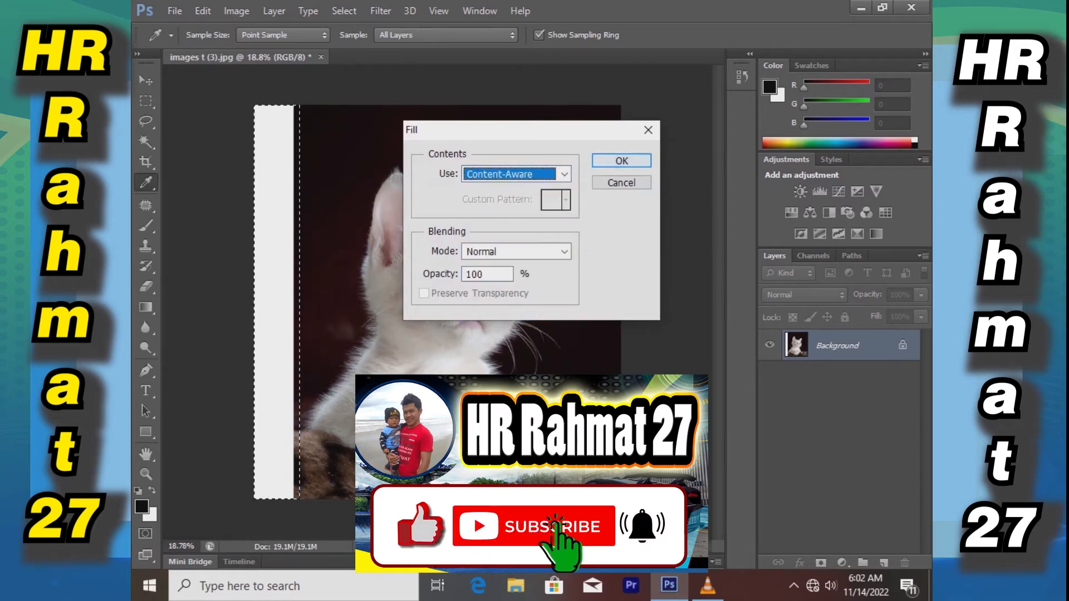
pyautogui.click(621, 160)
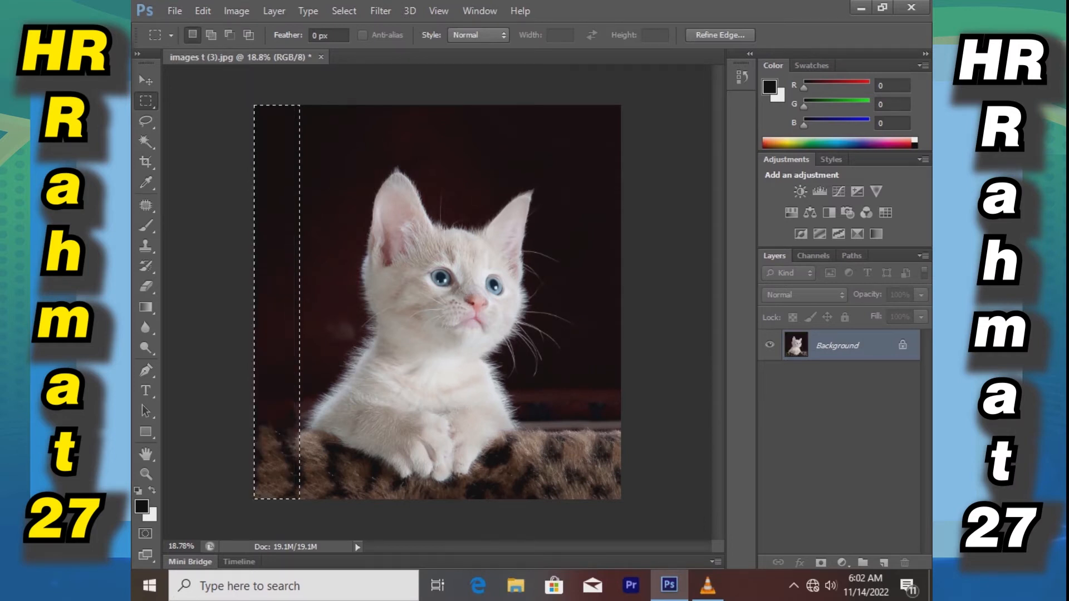
# Examine the filled background around the kitten for visible seams, both close up and as a whole image
pyautogui.scroll(-6, 438, 302)
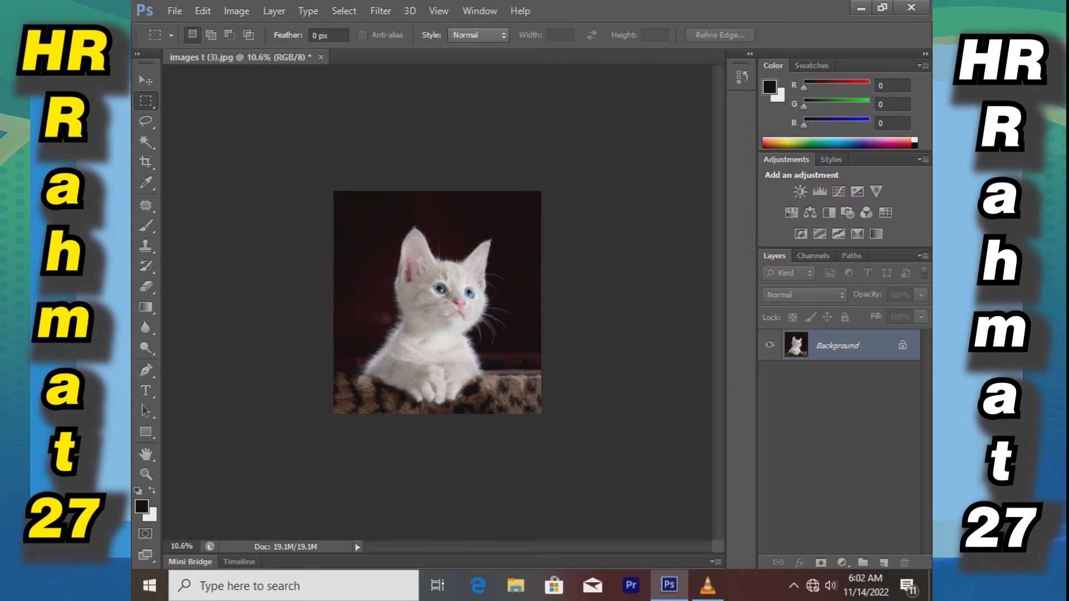
pyautogui.scroll(6, 429, 263)
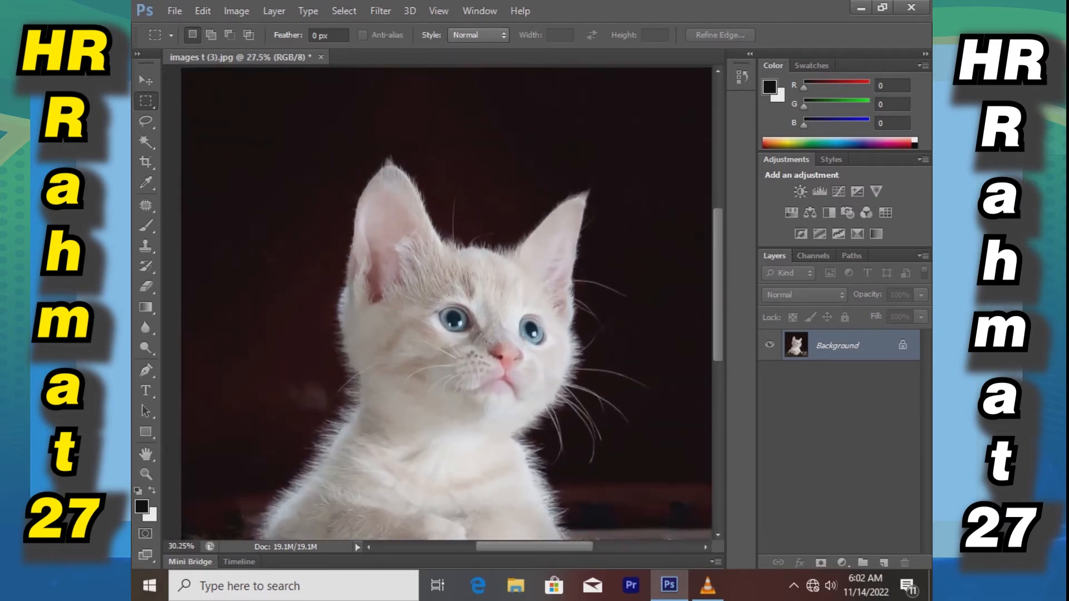
pyautogui.scroll(-3, 437, 302)
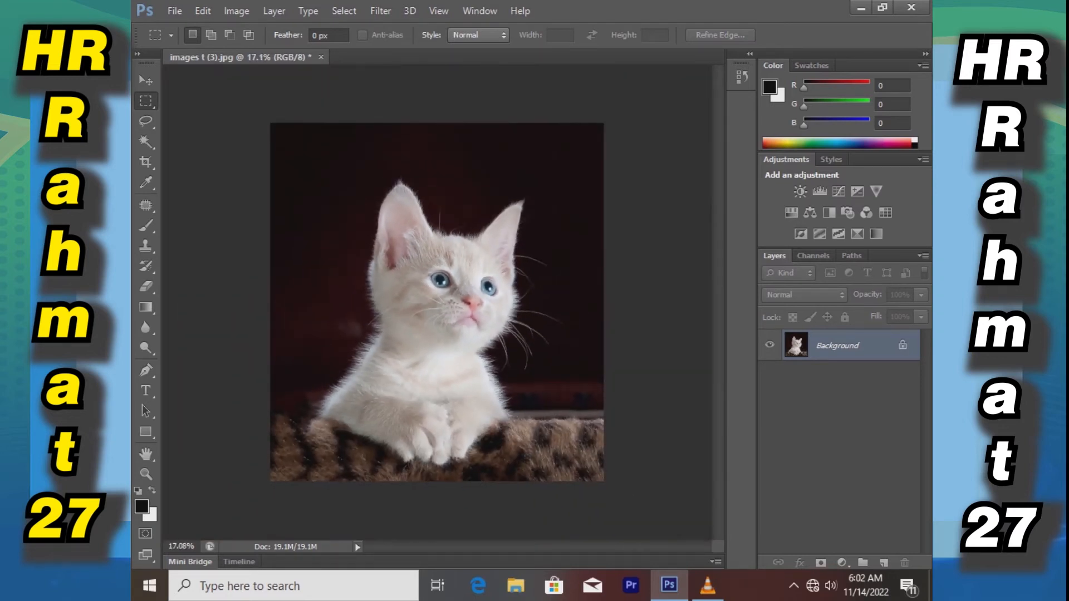
pyautogui.scroll(-1, 438, 302)
pyautogui.scroll(3, 415, 219)
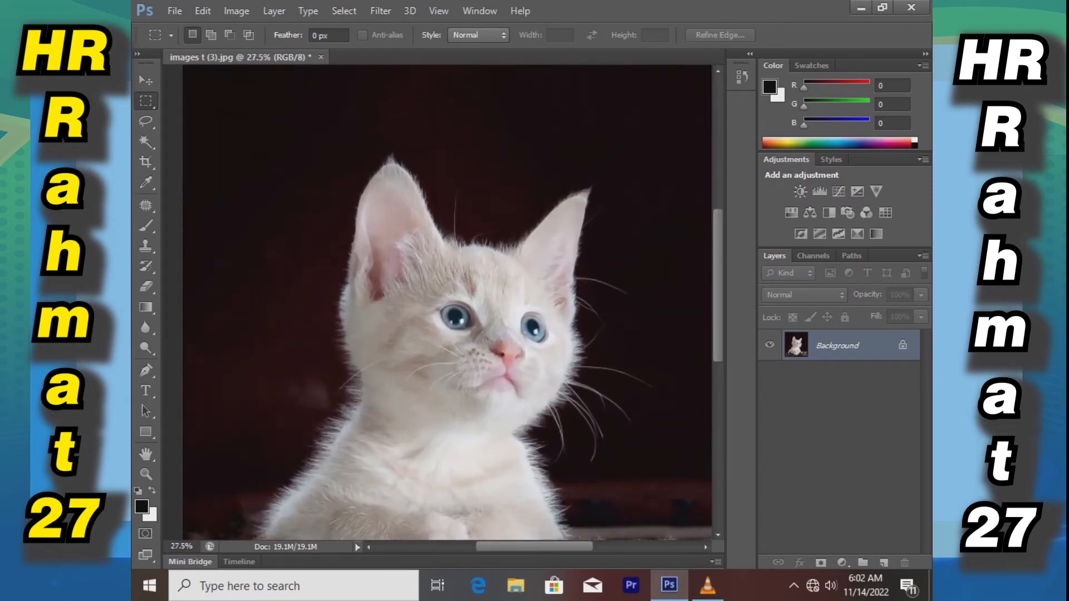
pyautogui.scroll(-2, 415, 220)
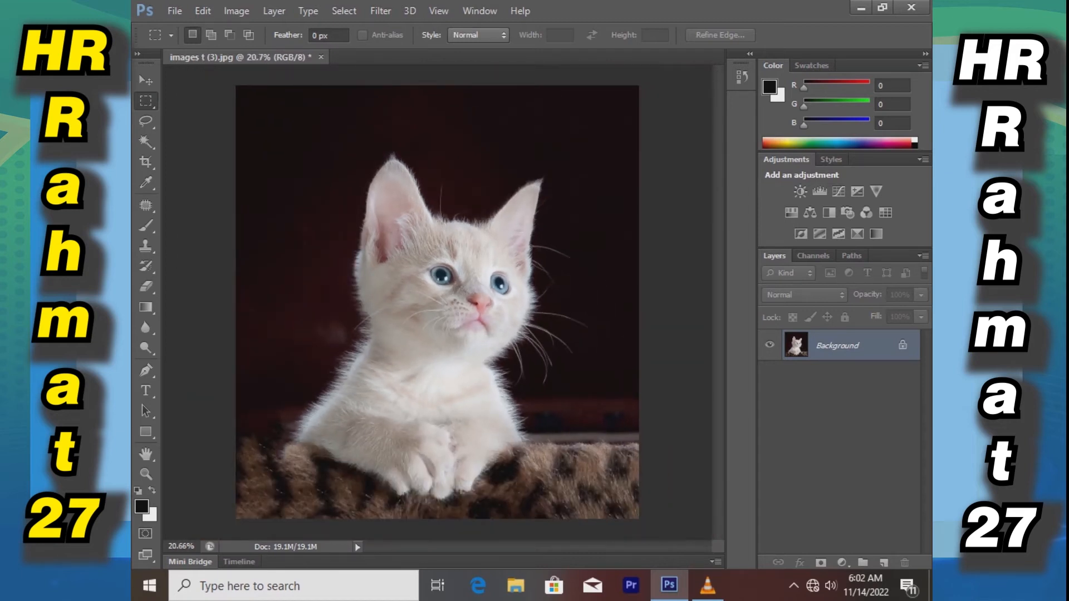
pyautogui.scroll(-1, 437, 302)
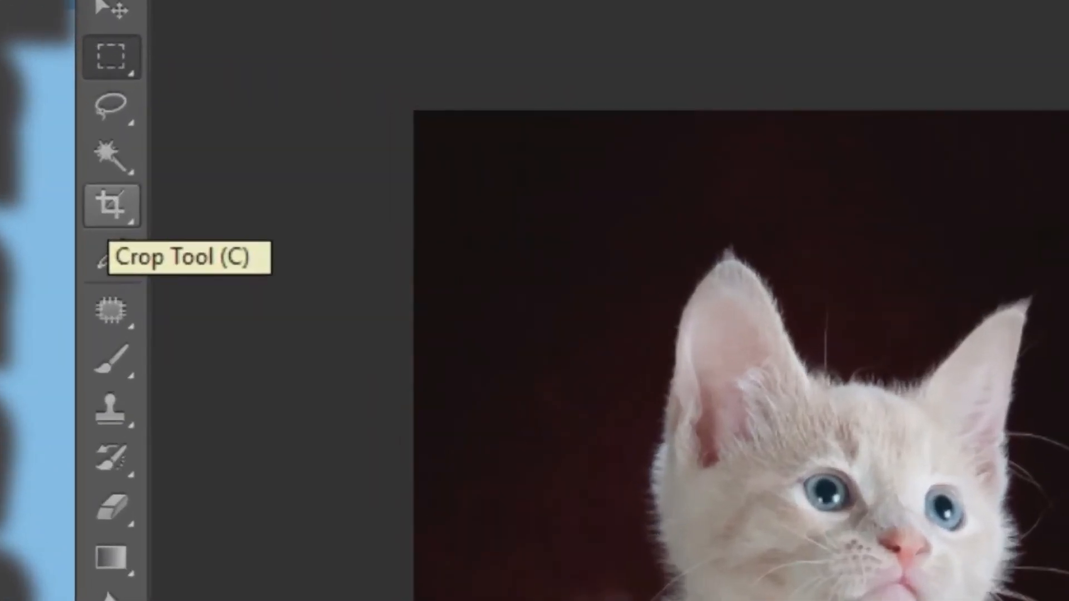
# Extend the canvas with the Crop tool beyond the photo's top, left and right edges, keeping the bottom edge in place
pyautogui.click(146, 161)
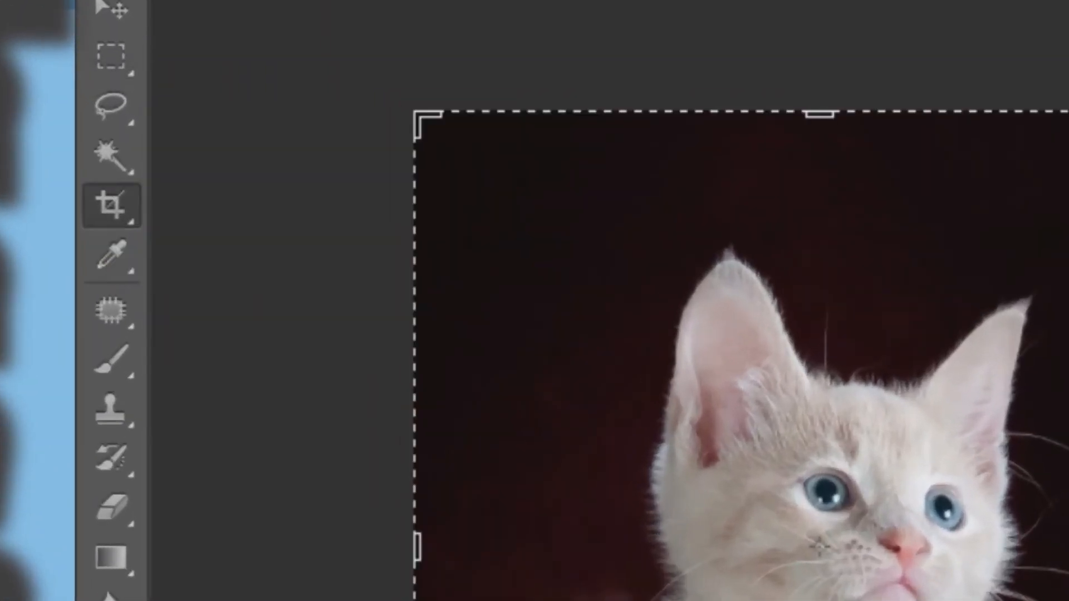
pyautogui.moveTo(417, 114); pyautogui.dragTo(393, 52)
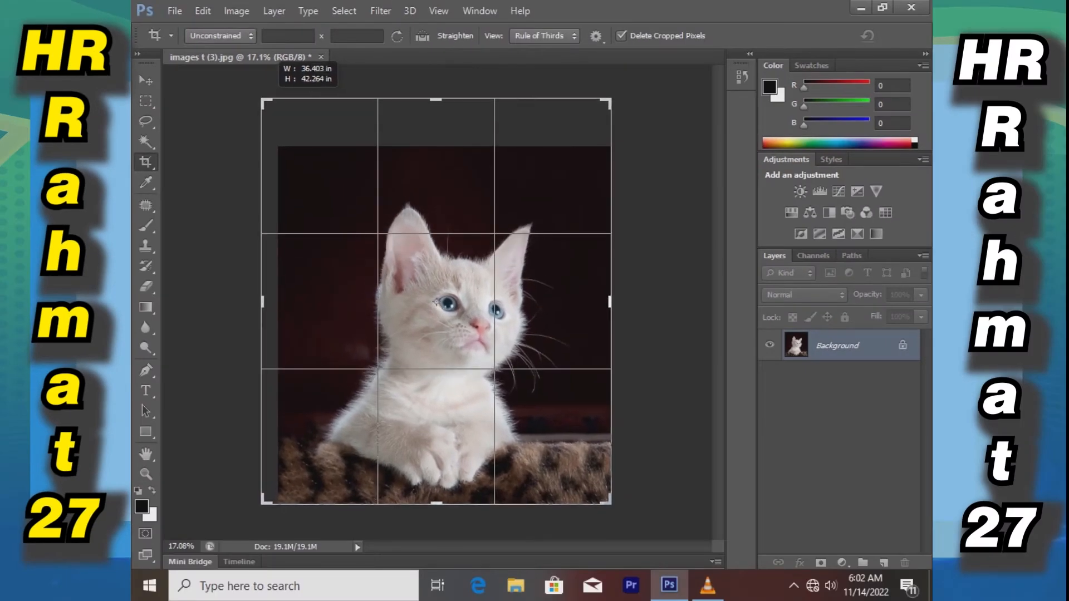
pyautogui.moveTo(262, 99); pyautogui.dragTo(224, 83)
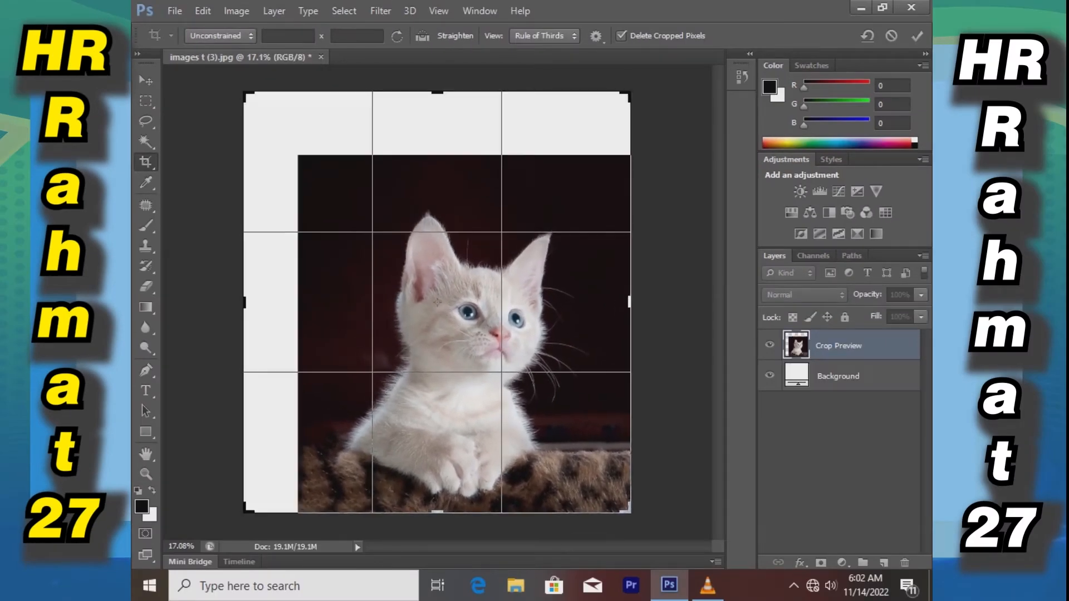
pyautogui.moveTo(630, 93); pyautogui.dragTo(663, 91)
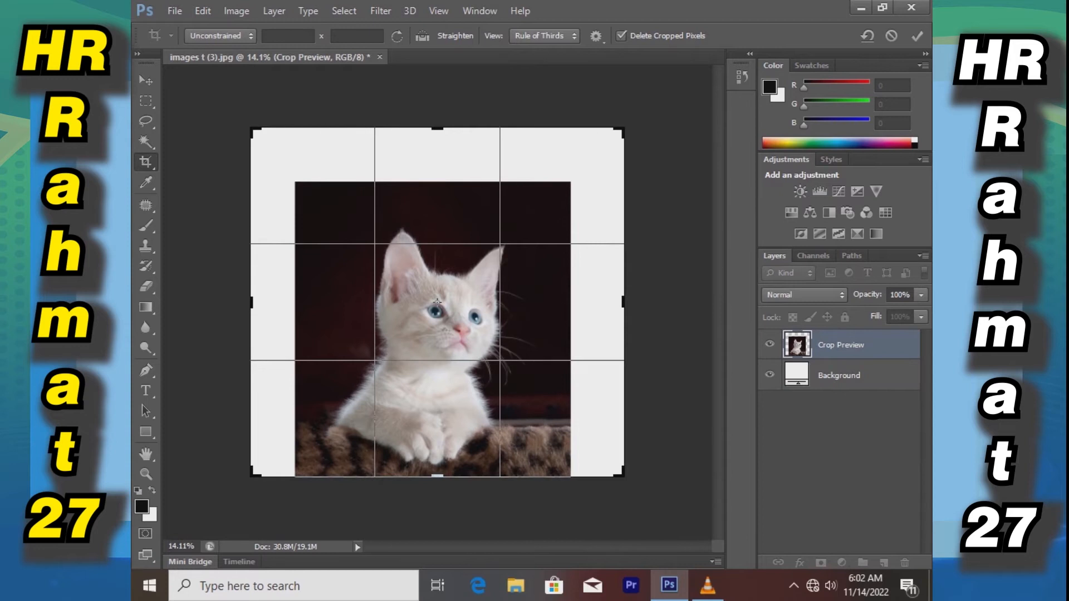
pyautogui.press('Return')
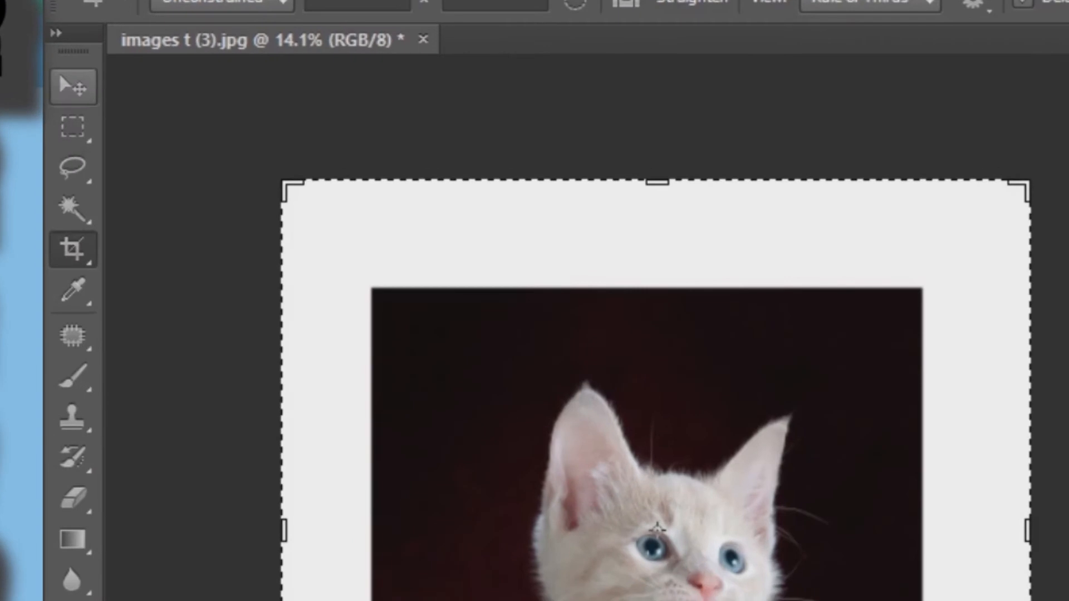
# Select the photo with the Rectangular Marquee tool slightly inside its top and side edges, and invert the selection to cover the white border
pyautogui.click(72, 127)
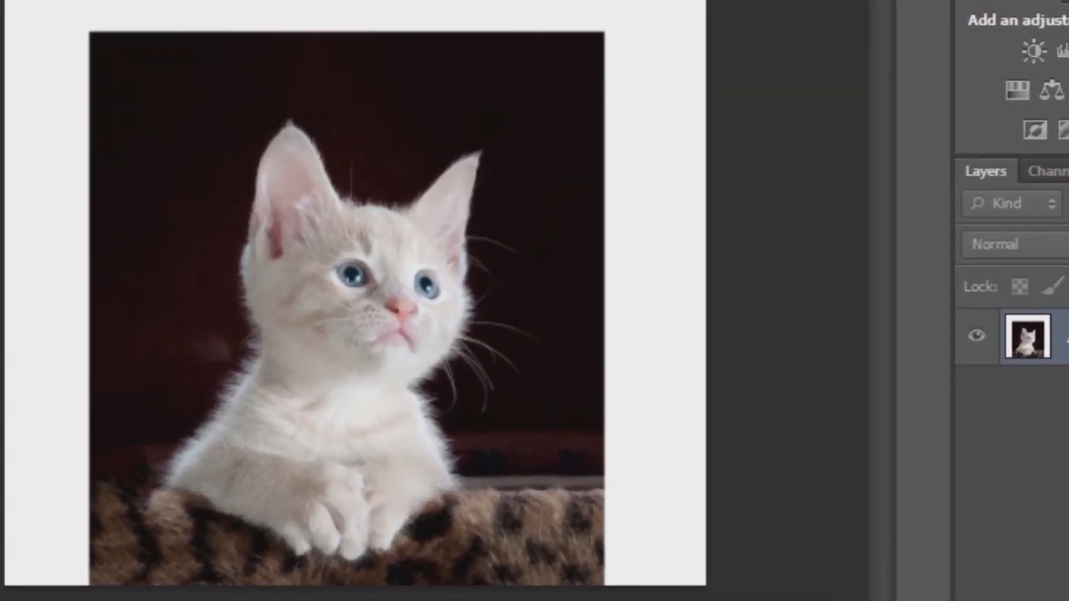
pyautogui.moveTo(298, 183); pyautogui.dragTo(350, 299)
pyautogui.moveTo(192, 254); pyautogui.dragTo(600, 585)
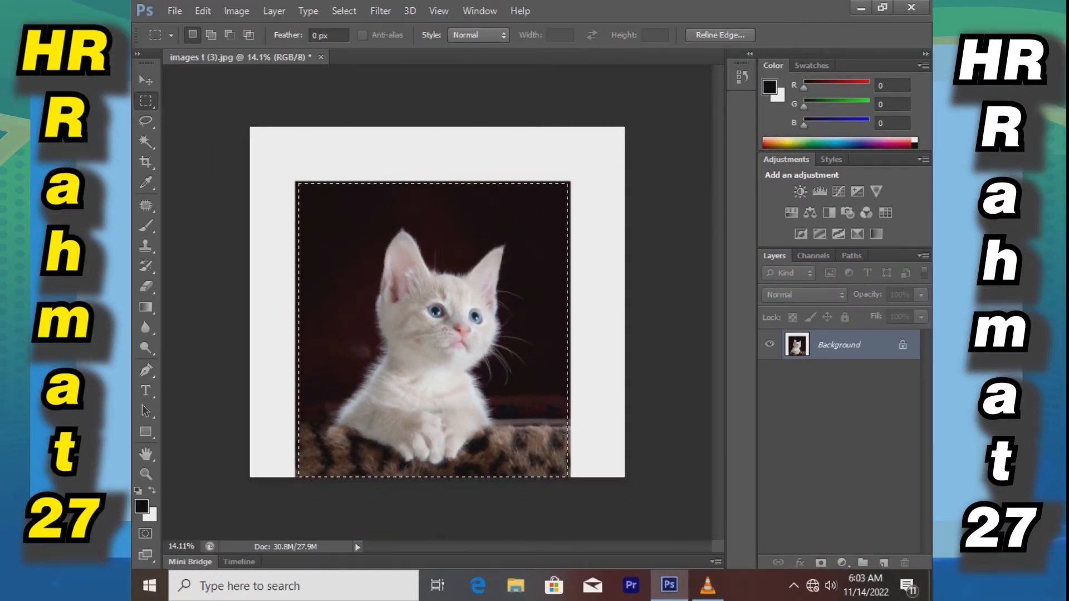
pyautogui.scroll(1, 437, 301)
pyautogui.scroll(-1, 437, 301)
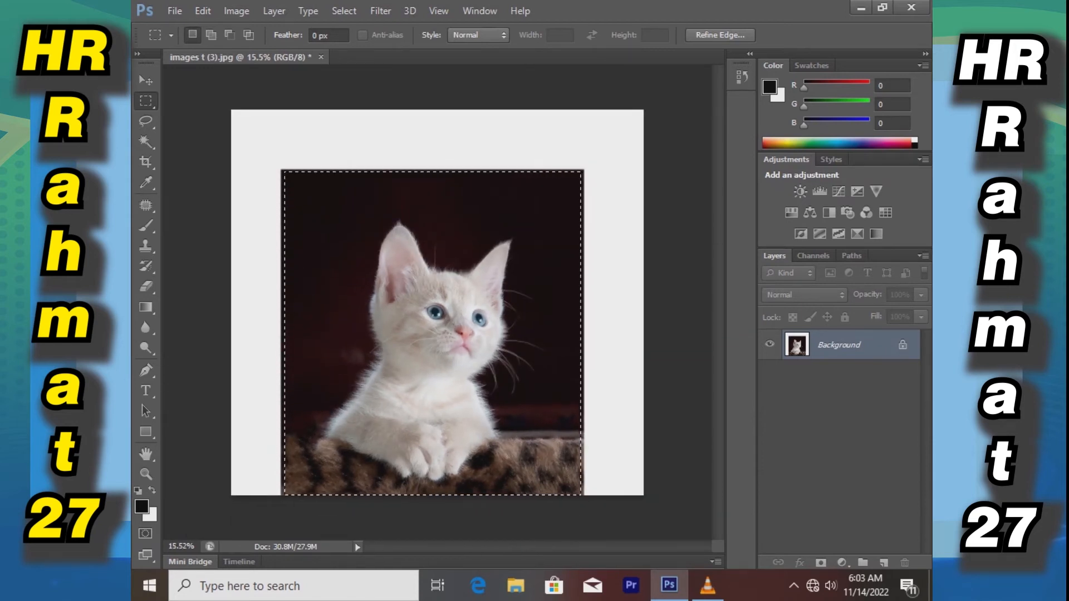
pyautogui.hotkey('ctrl', 'shift', 'i')
# Fill the selected white border using Content-Aware with Normal blending mode and 100% opacity, and clear the selection
pyautogui.click(202, 10)
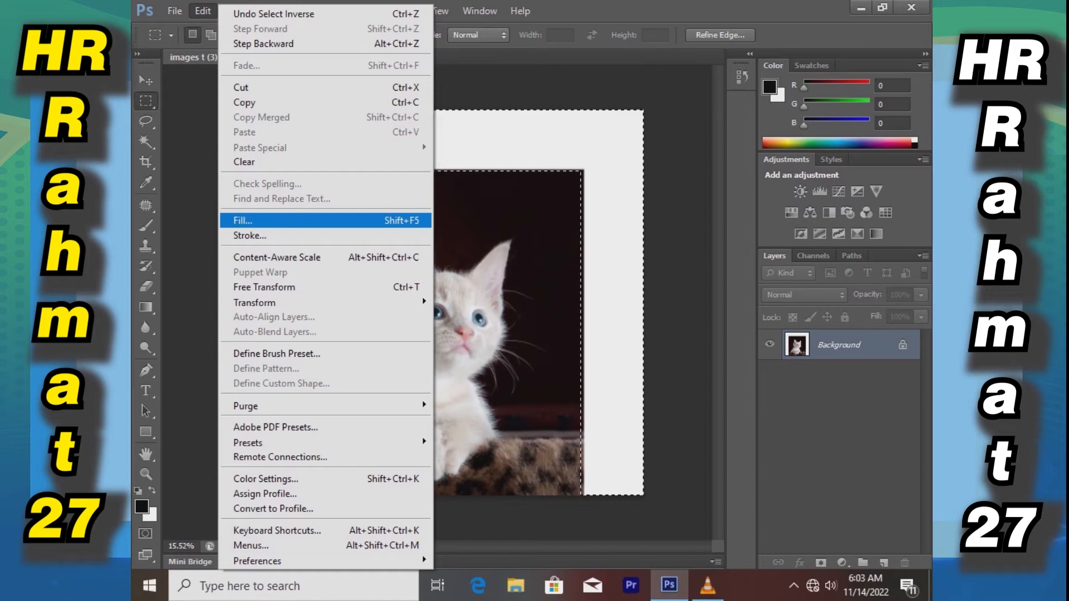
pyautogui.click(245, 220)
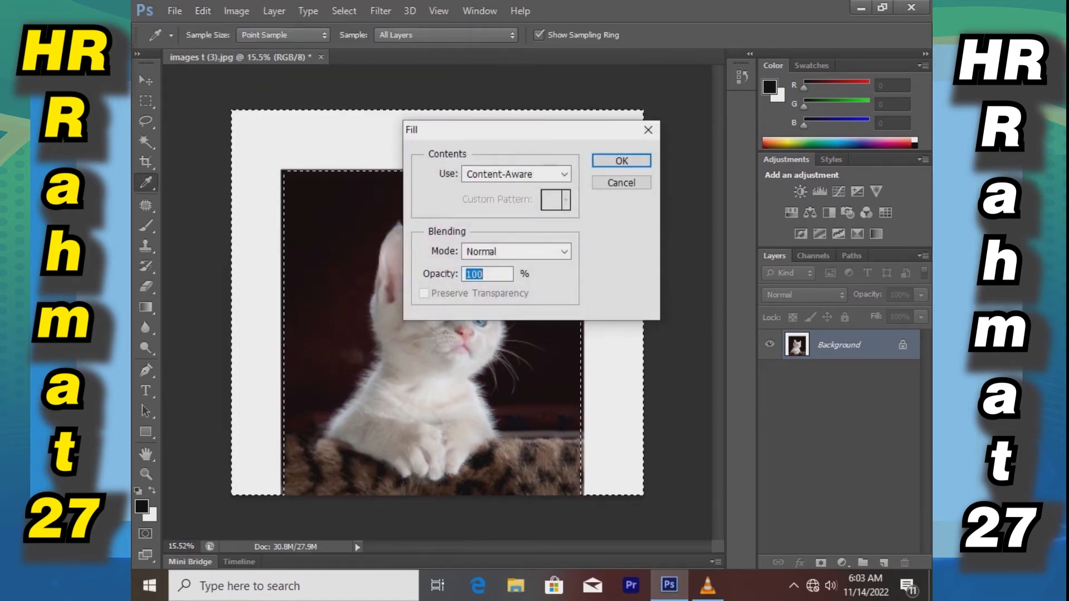
pyautogui.click(564, 174)
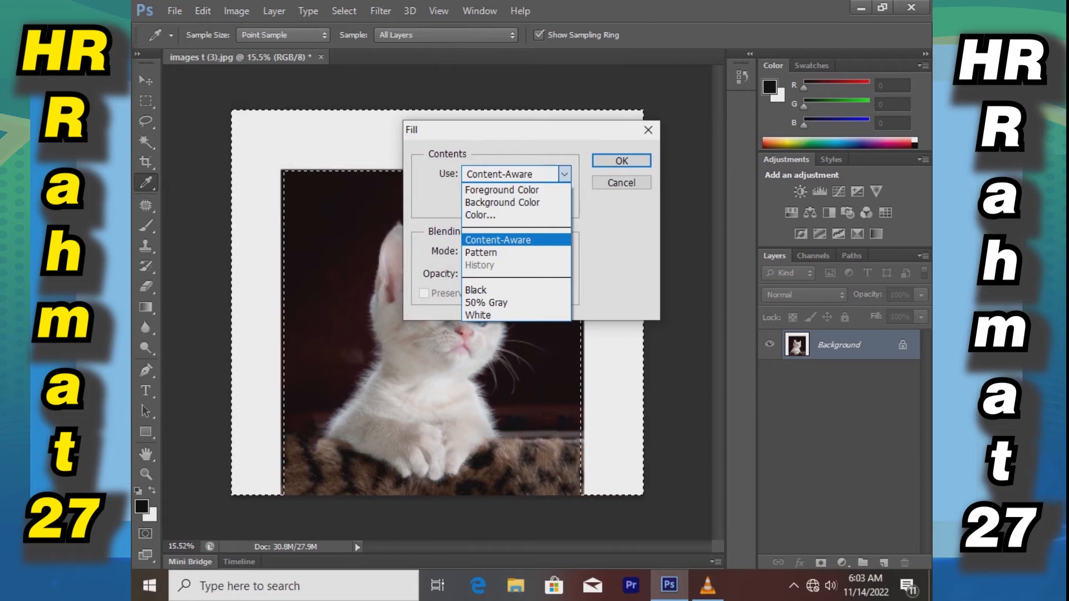
pyautogui.click(497, 239)
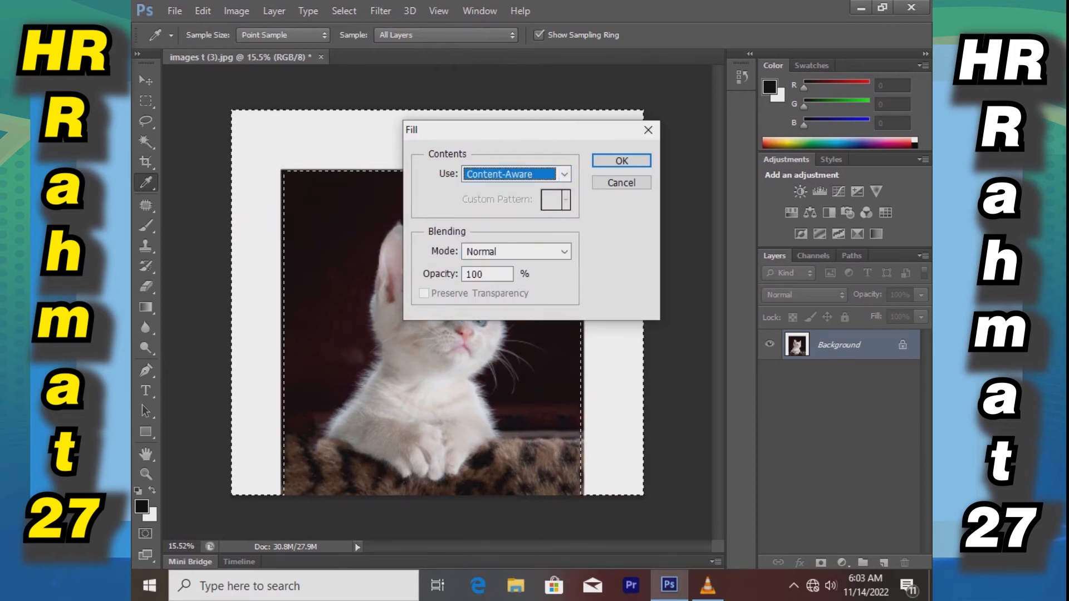
pyautogui.click(563, 250)
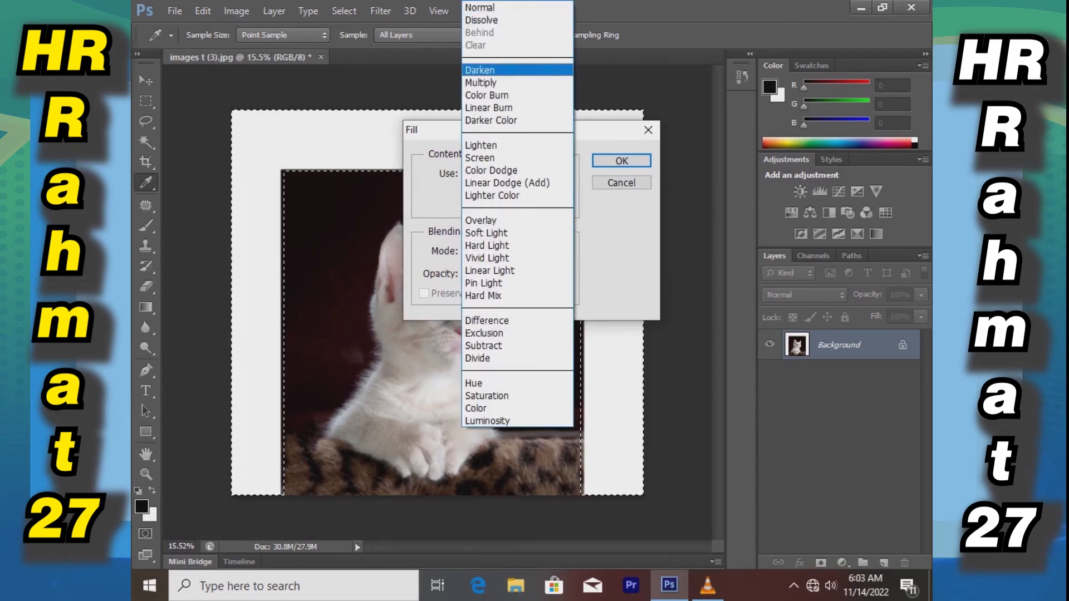
pyautogui.click(520, 8)
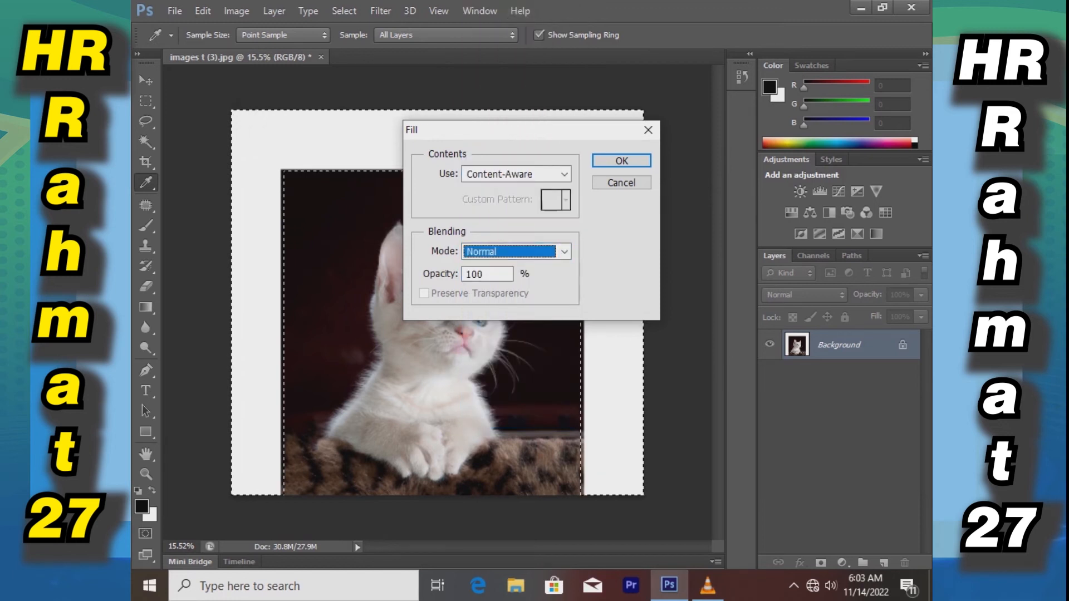
pyautogui.click(493, 274)
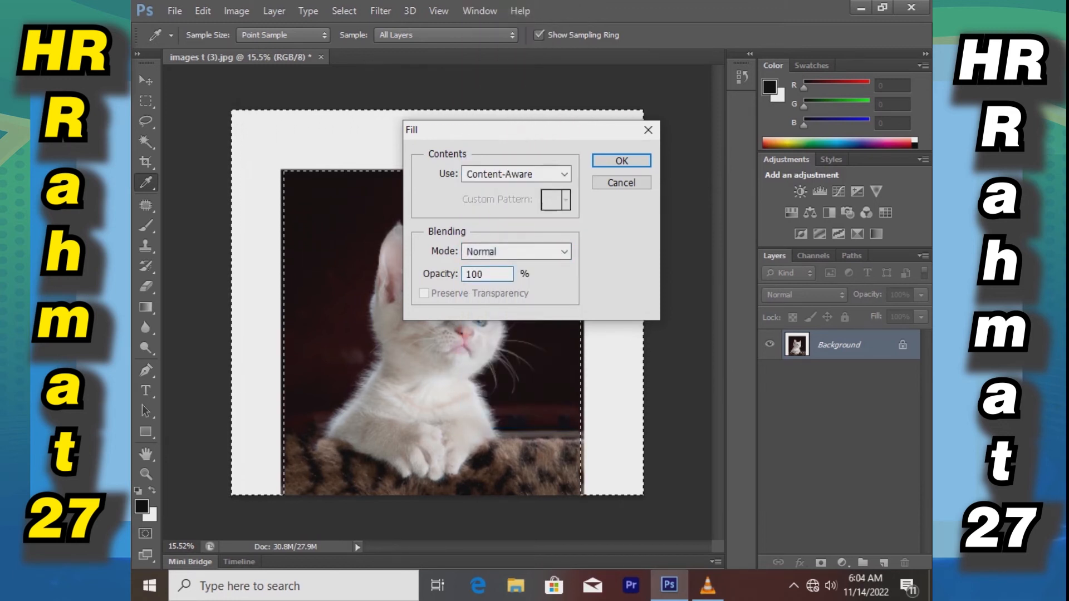
pyautogui.press('Return')
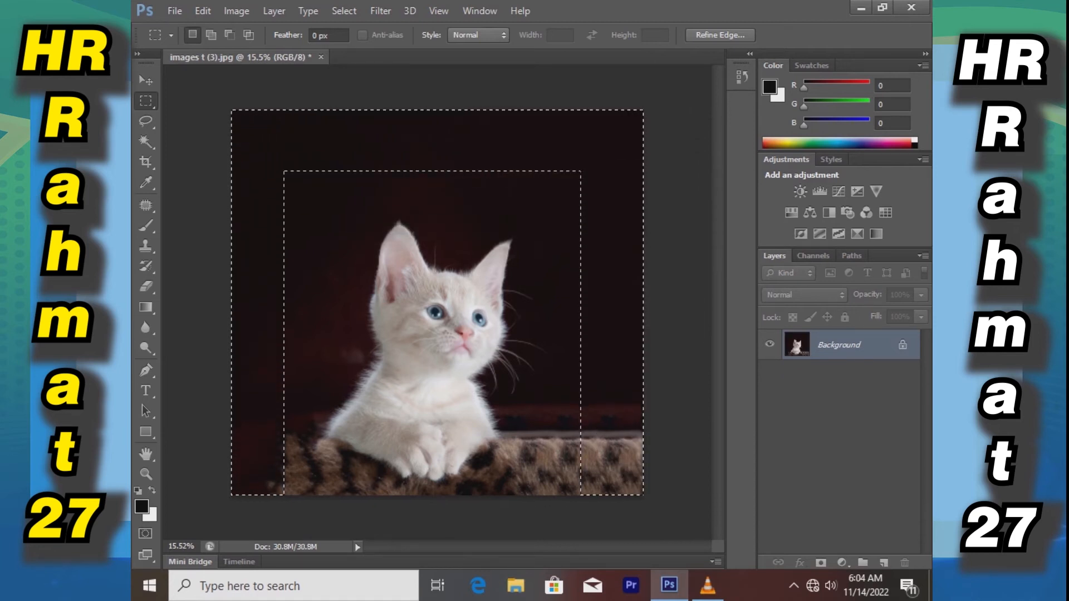
pyautogui.hotkey('ctrl', 'd')
pyautogui.hotkey('ctrl', '-')
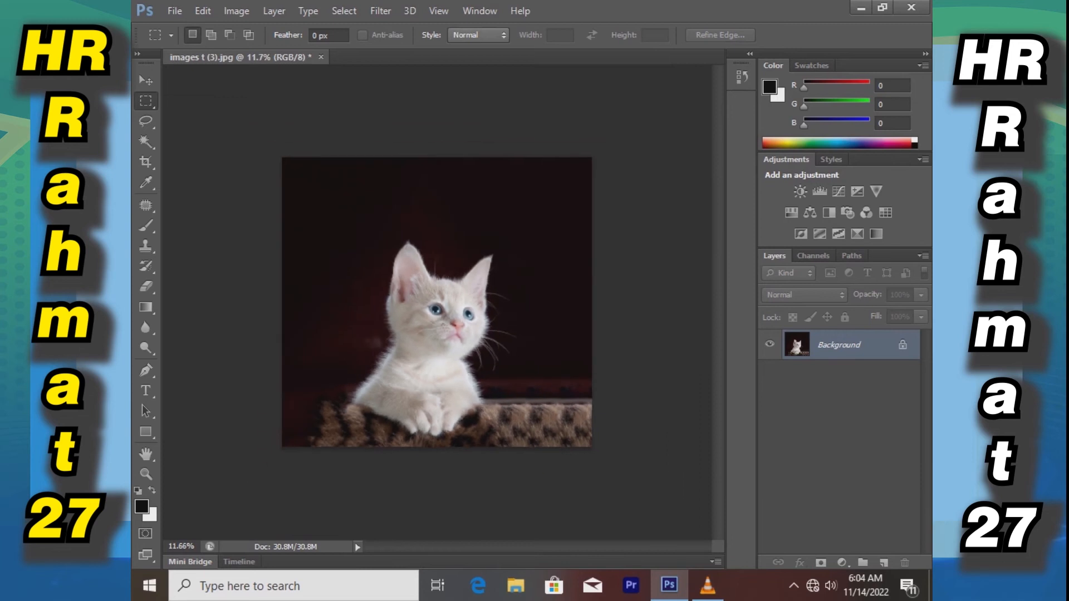
pyautogui.scroll(7, 437, 302)
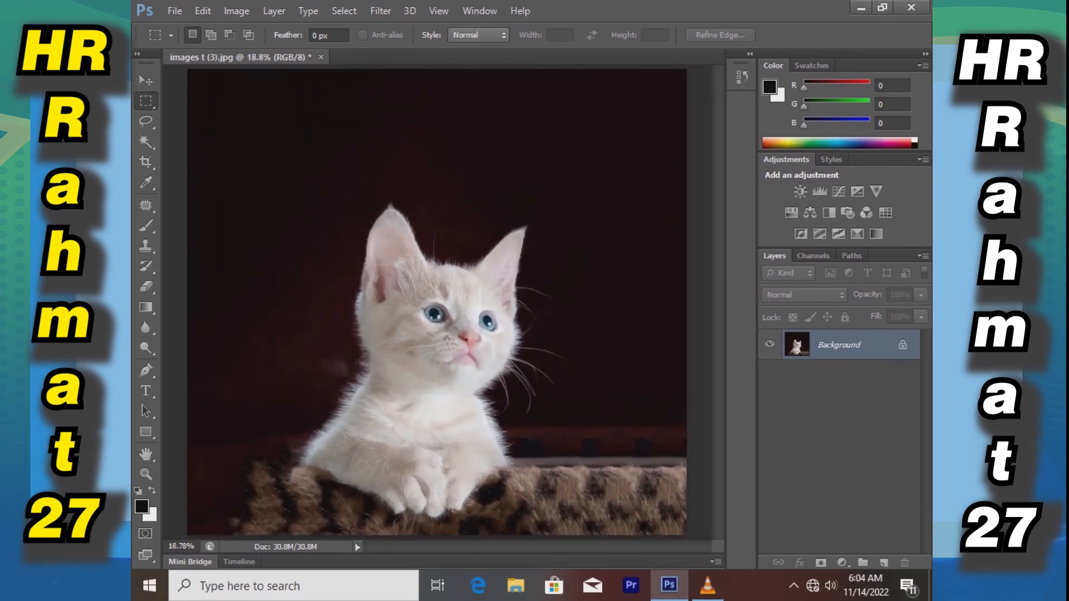
pyautogui.scroll(-4, 437, 303)
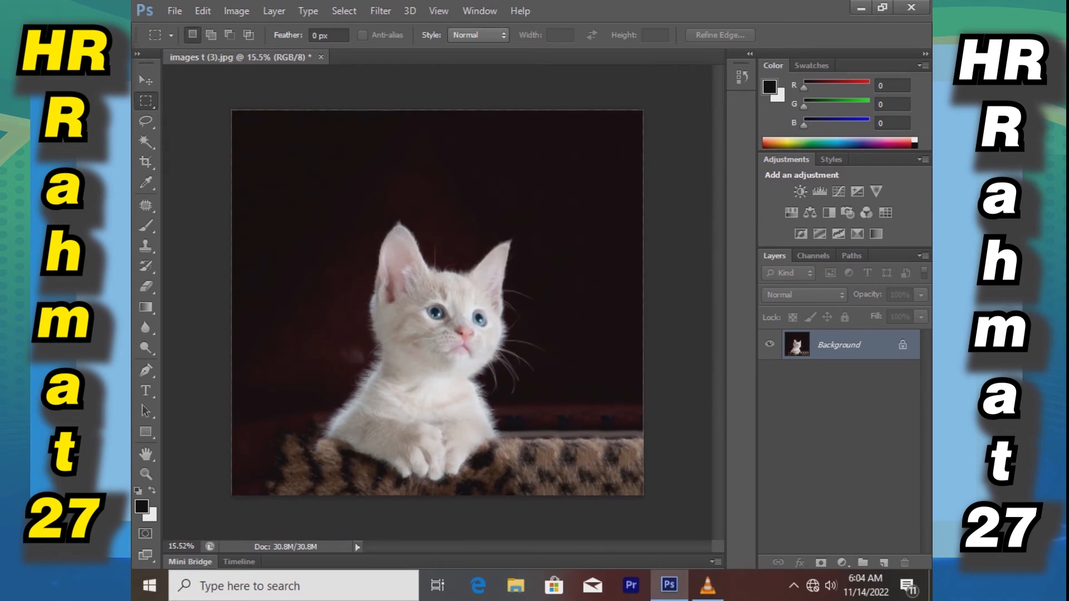
# Inspect the Content-Aware-filled background above and beside the kitten for seams, zoomed in and at full image size
pyautogui.scroll(4, 437, 302)
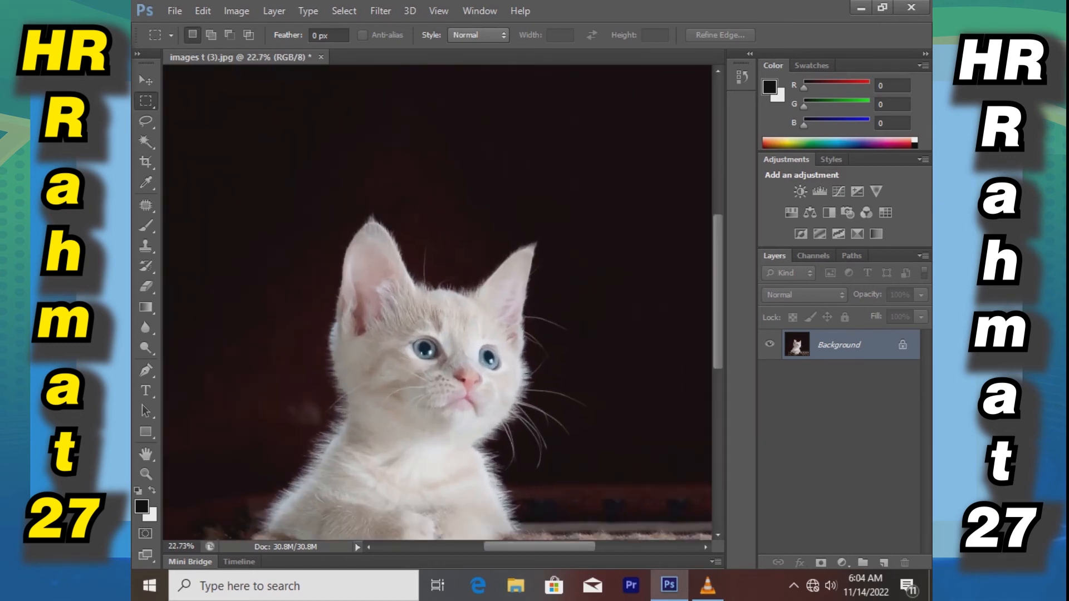
pyautogui.scroll(2, 437, 302)
pyautogui.scroll(-3, 437, 302)
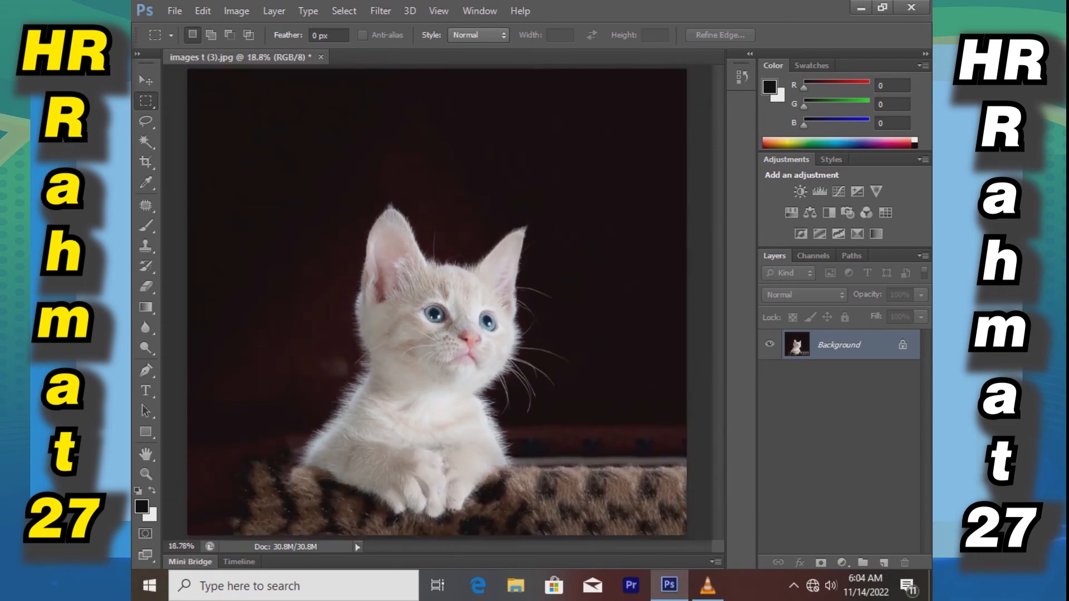
pyautogui.scroll(-2, 437, 302)
pyautogui.scroll(6, 629, 106)
pyautogui.moveTo(633, 101); pyautogui.dragTo(615, 227)
pyautogui.hotkey('ctrl', 'd')
pyautogui.moveTo(329, 256); pyautogui.dragTo(465, 209)
pyautogui.hotkey('ctrl', '0')
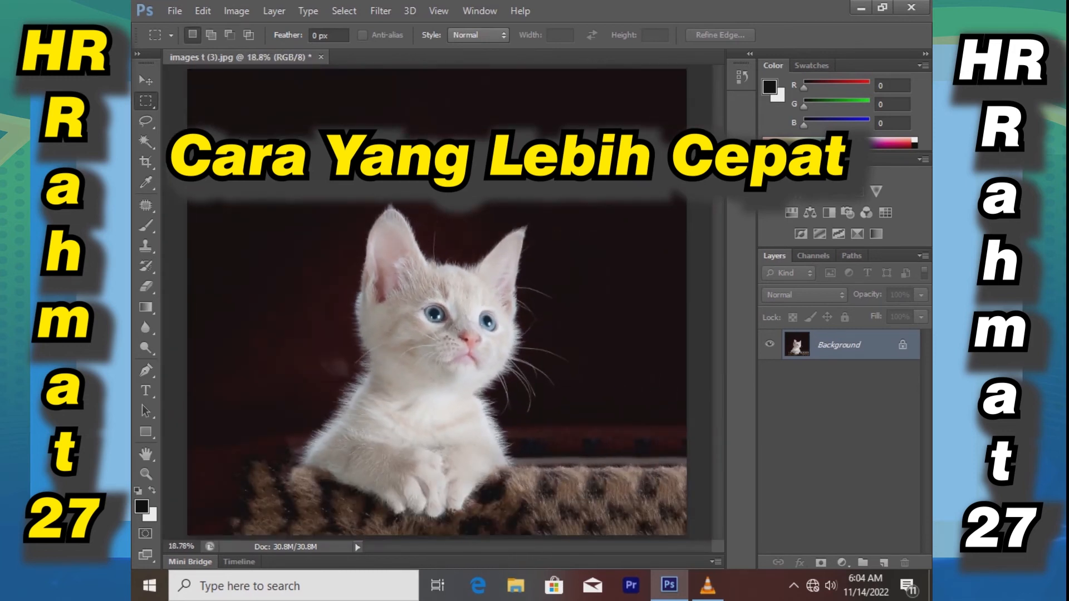
# Undo the Content-Aware fill to restore the white border around the photo, and clear the selection
pyautogui.moveTo(631, 100); pyautogui.dragTo(252, 536)
pyautogui.hotkey('ctrl', 'd')
pyautogui.hotkey('ctrl', 'shift', 'i')
pyautogui.hotkey('ctrl', 'BackSpace')
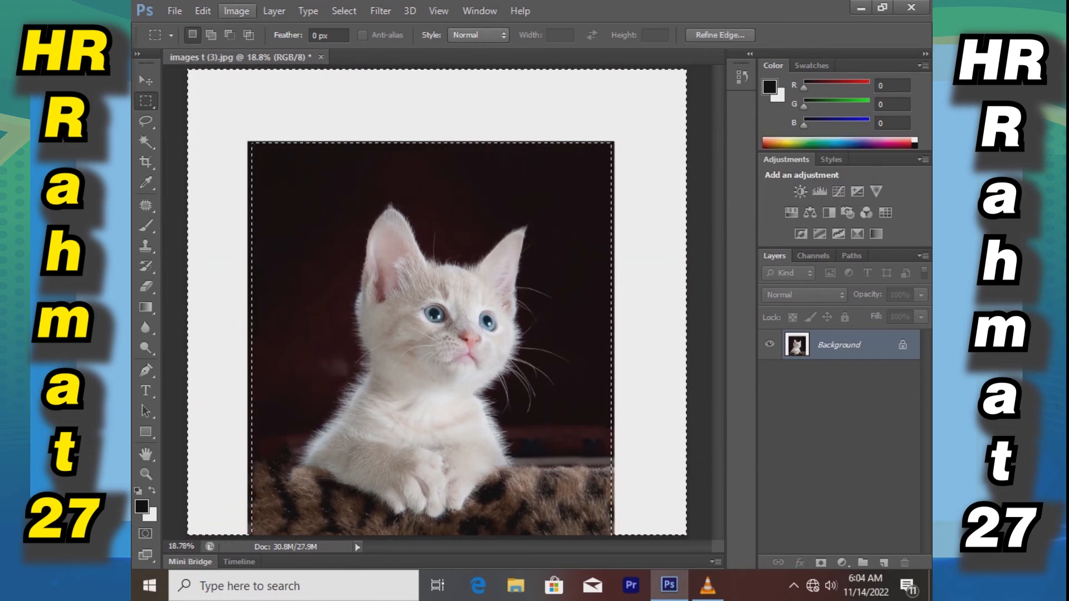
pyautogui.hotkey('ctrl', 'd')
pyautogui.scroll(-4, 437, 303)
pyautogui.scroll(1, 437, 302)
pyautogui.scroll(1, 437, 302)
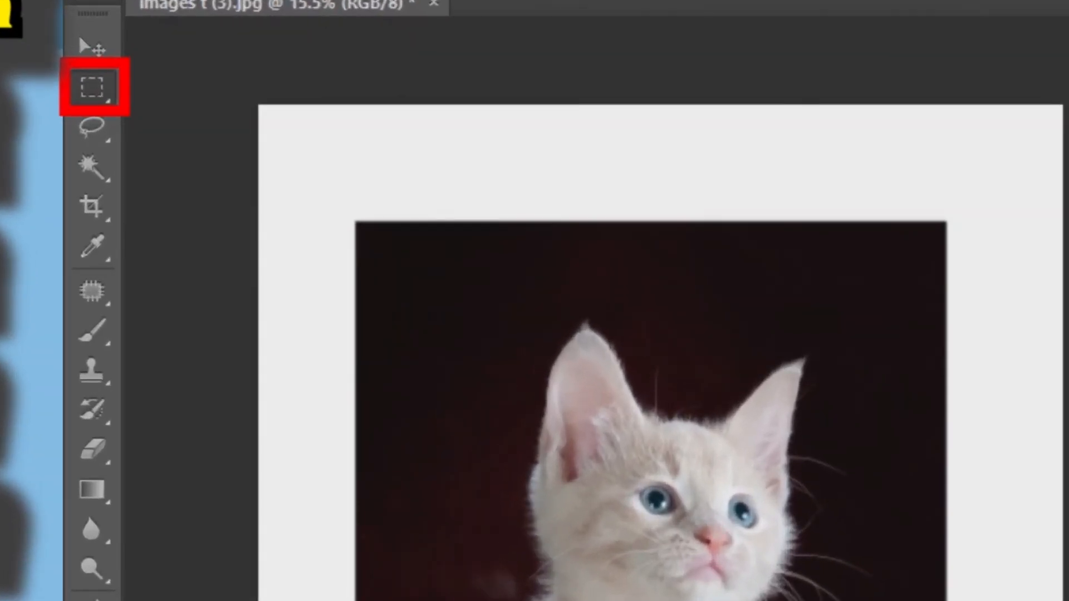
# Select the photo with the Rectangular Marquee tool slightly inside its top and side edges, and invert the selection to cover the white border
pyautogui.moveTo(361, 226); pyautogui.dragTo(914, 600)
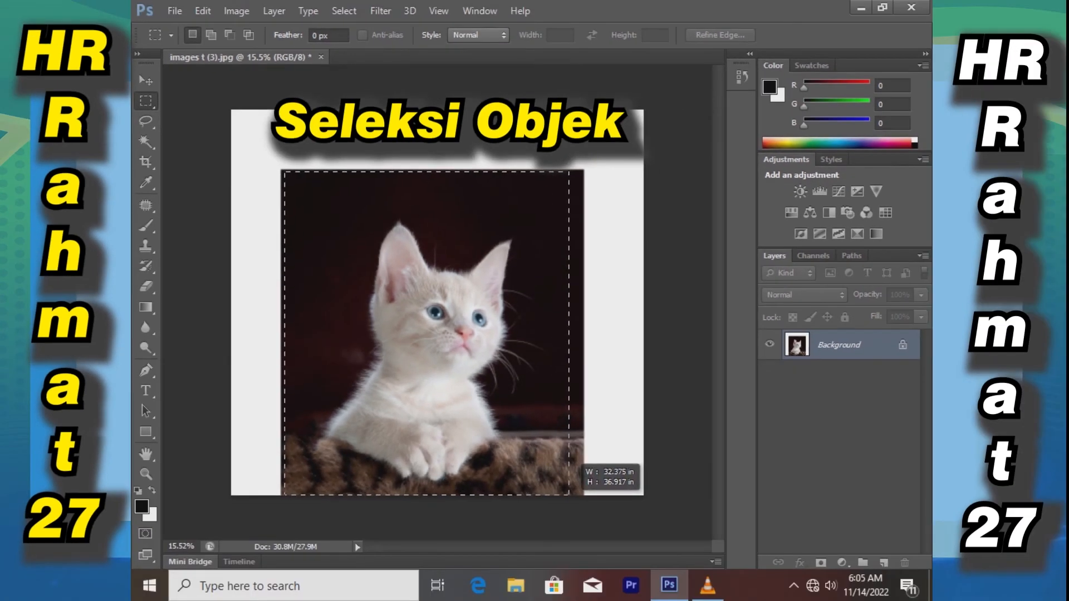
pyautogui.moveTo(569, 494); pyautogui.dragTo(580, 495)
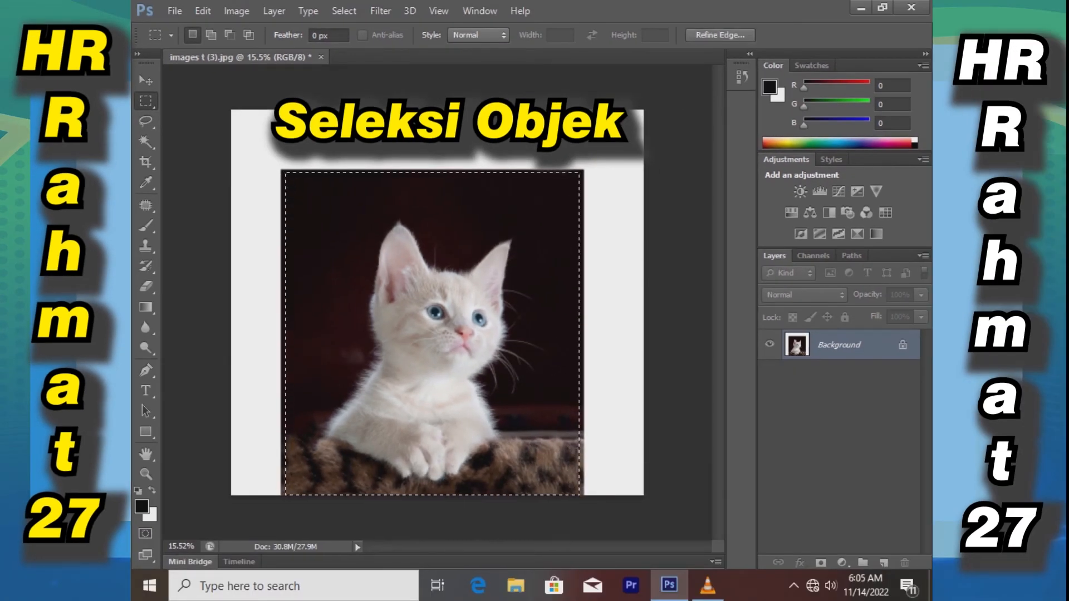
pyautogui.scroll(4, 428, 229)
pyautogui.scroll(3, 437, 300)
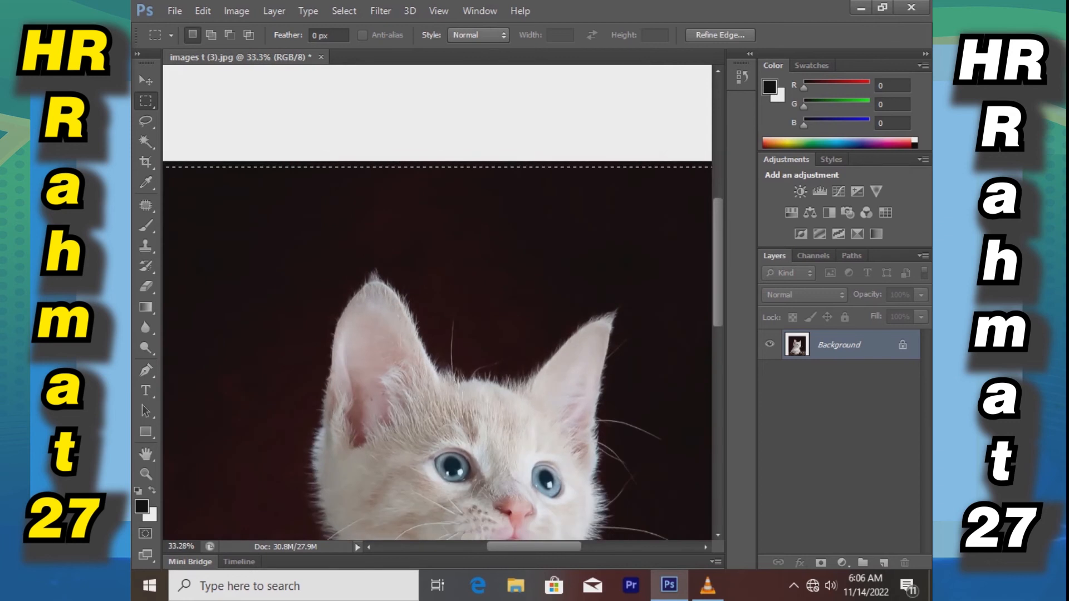
pyautogui.scroll(-3, 437, 301)
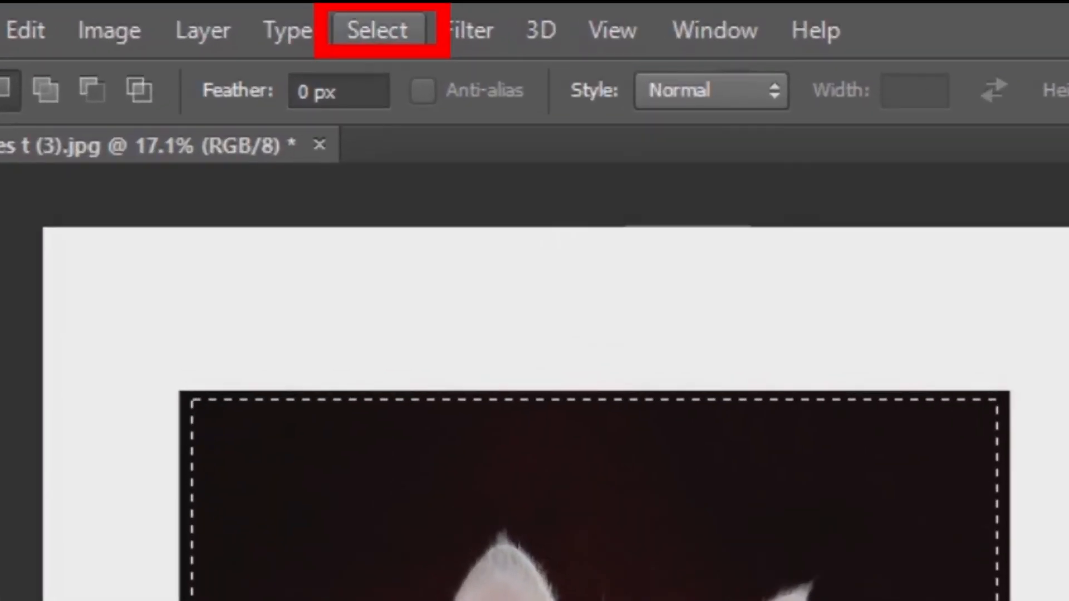
pyautogui.click(377, 30)
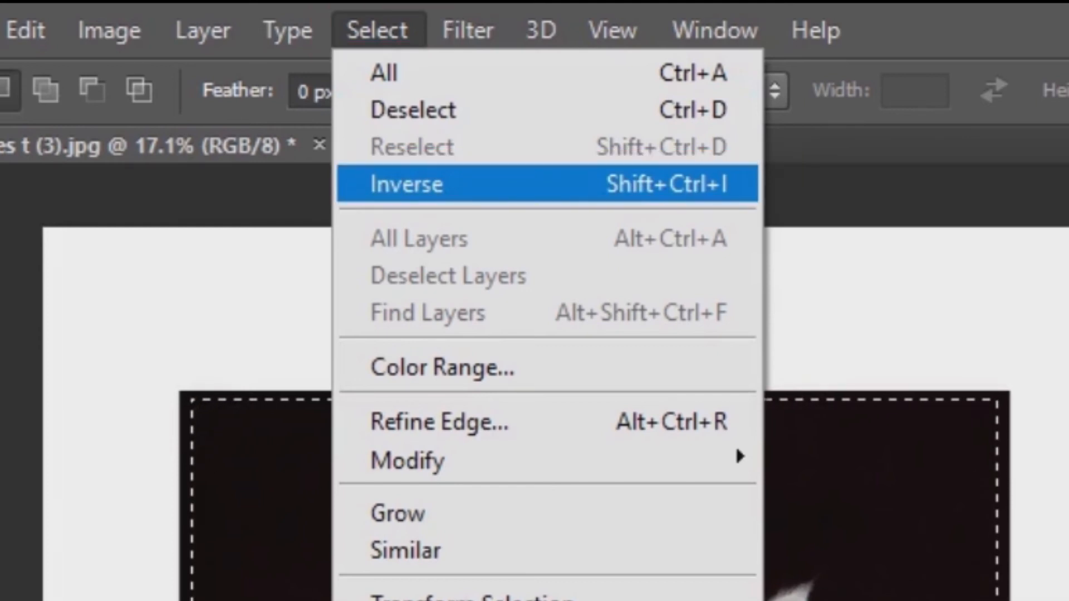
pyautogui.click(434, 184)
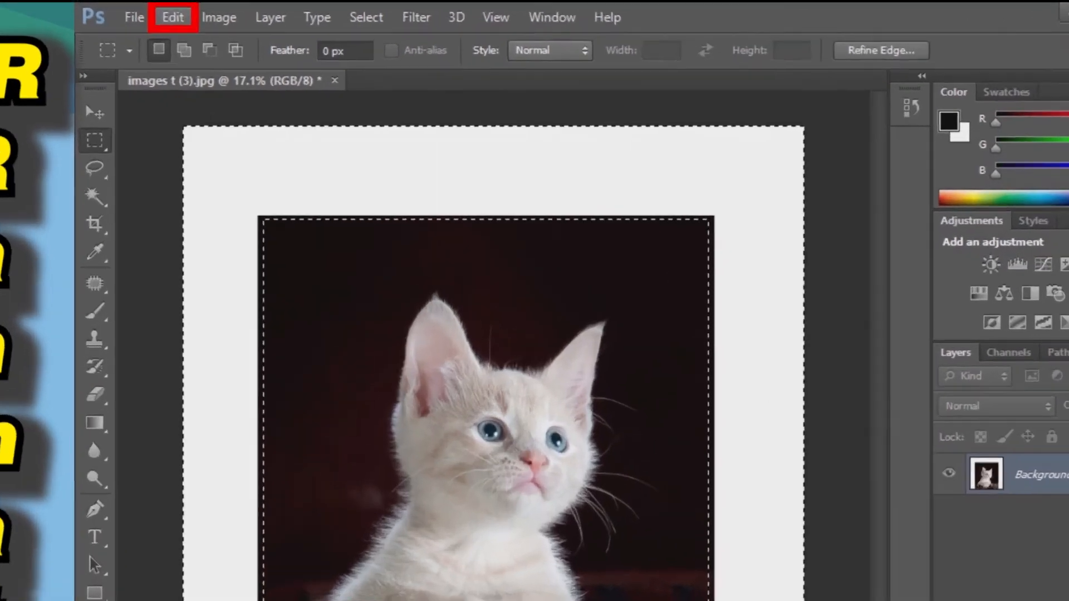
# Fill the selected white border using Content-Aware with Normal blending mode and 100% opacity, and clear the selection
pyautogui.click(202, 10)
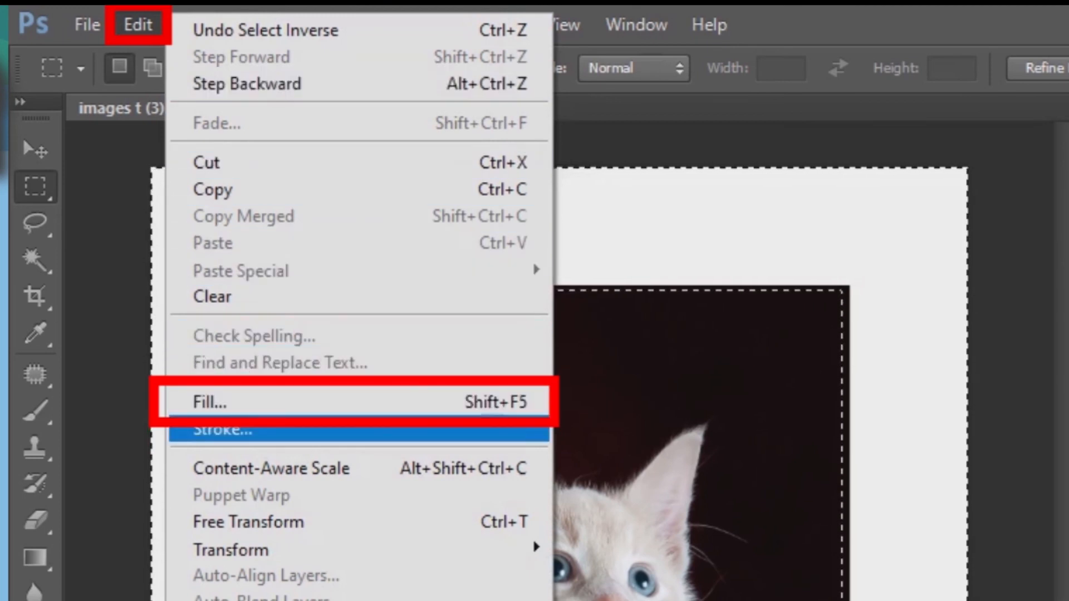
pyautogui.click(359, 402)
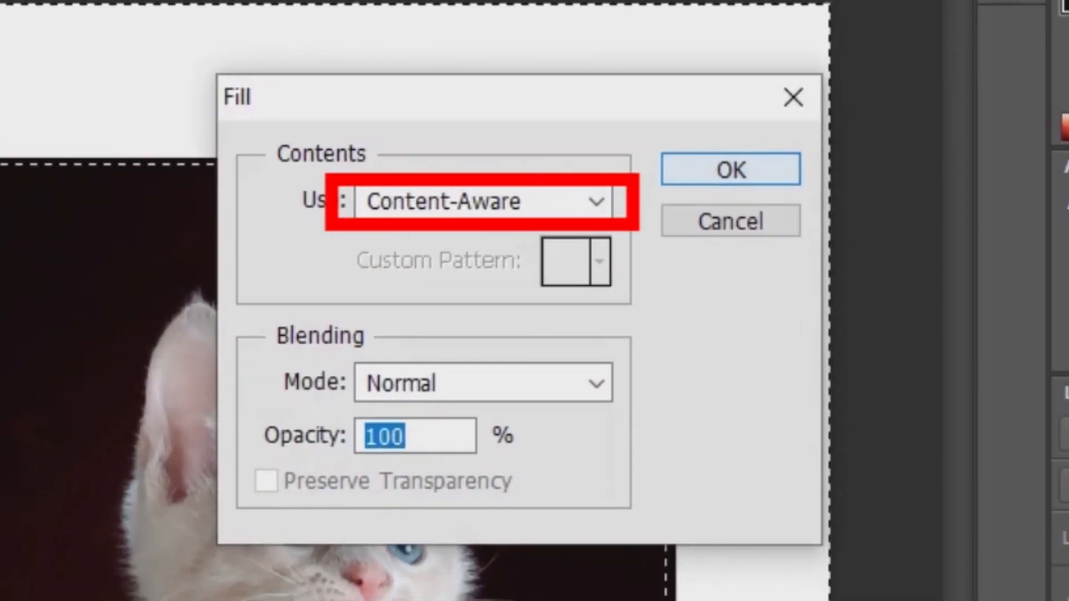
pyautogui.click(597, 201)
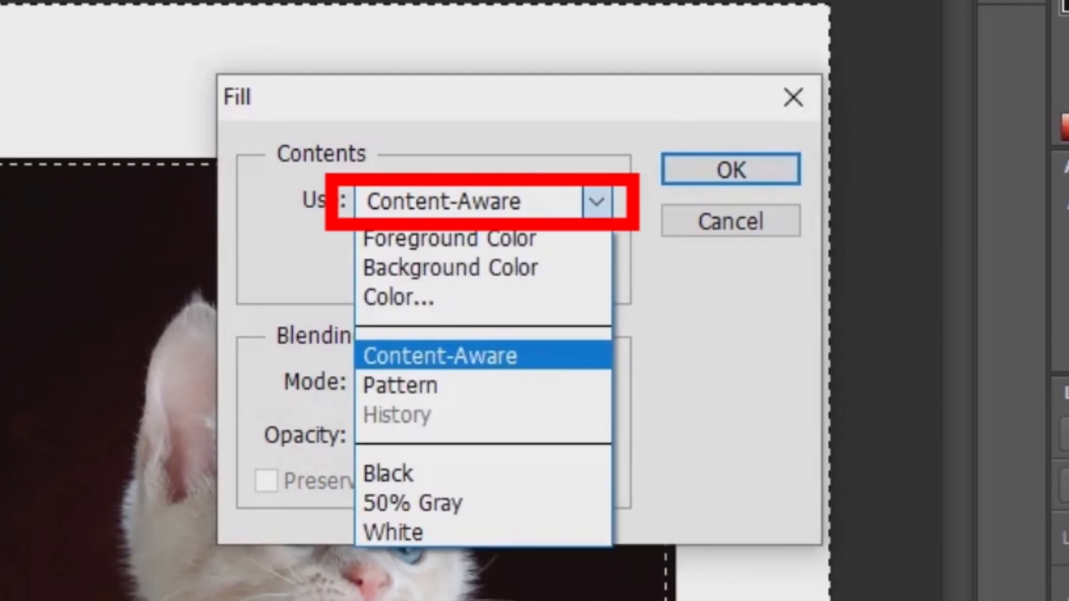
pyautogui.click(440, 356)
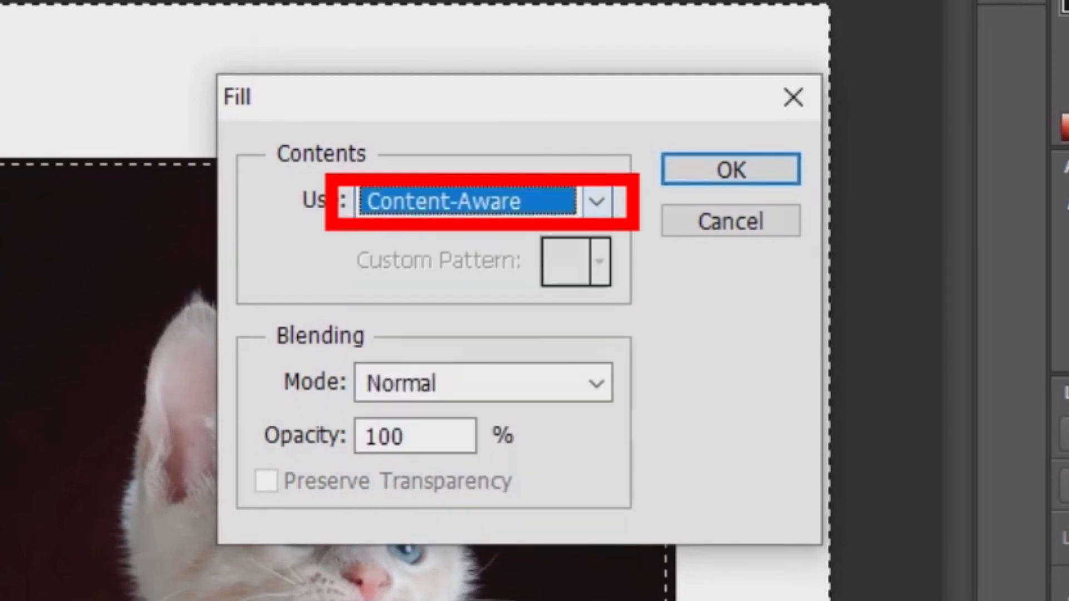
pyautogui.click(597, 384)
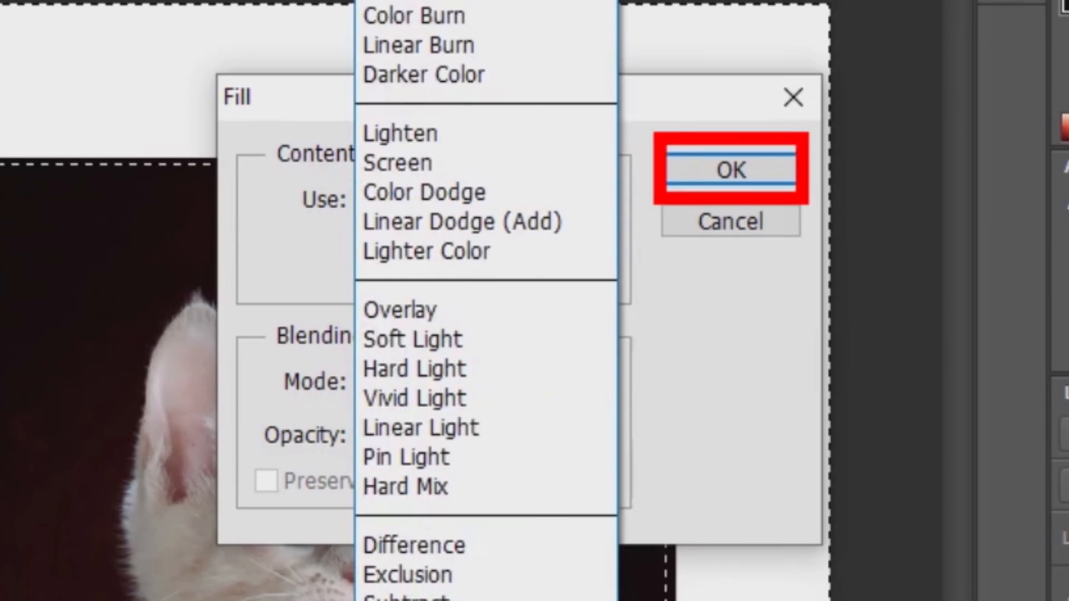
pyautogui.press('Escape')
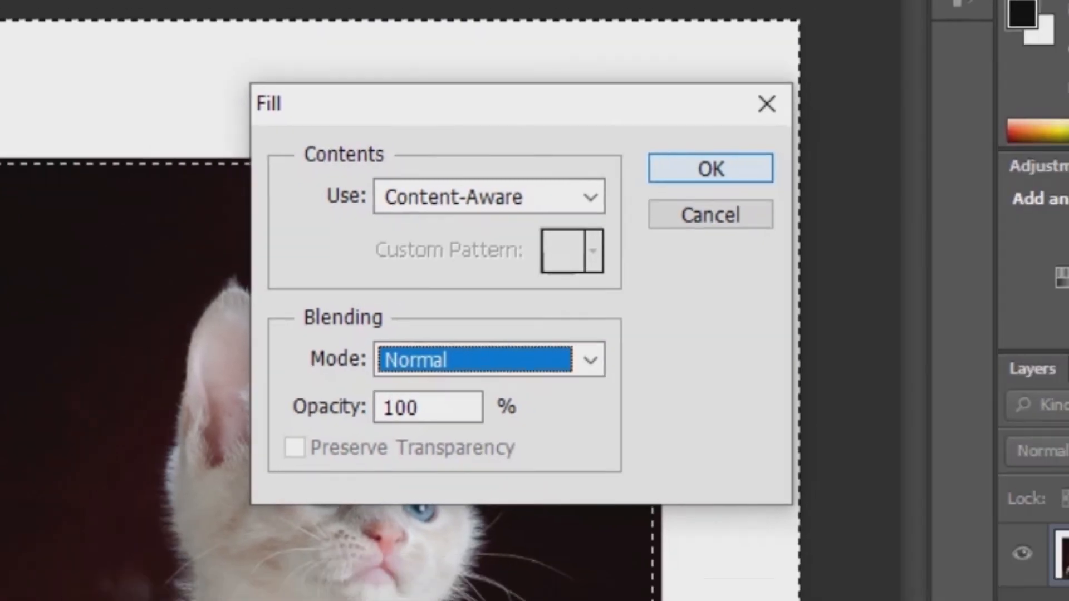
pyautogui.click(731, 171)
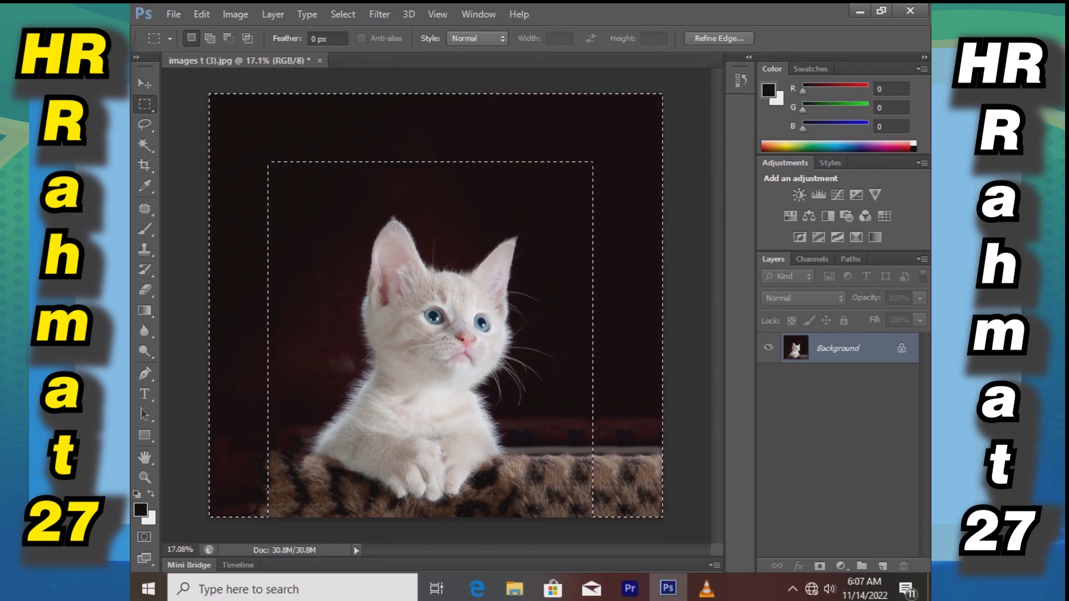
pyautogui.hotkey('ctrl', 'd')
# Check the filled background around the kitten both as a whole image and close up
pyautogui.scroll(-4, 436, 305)
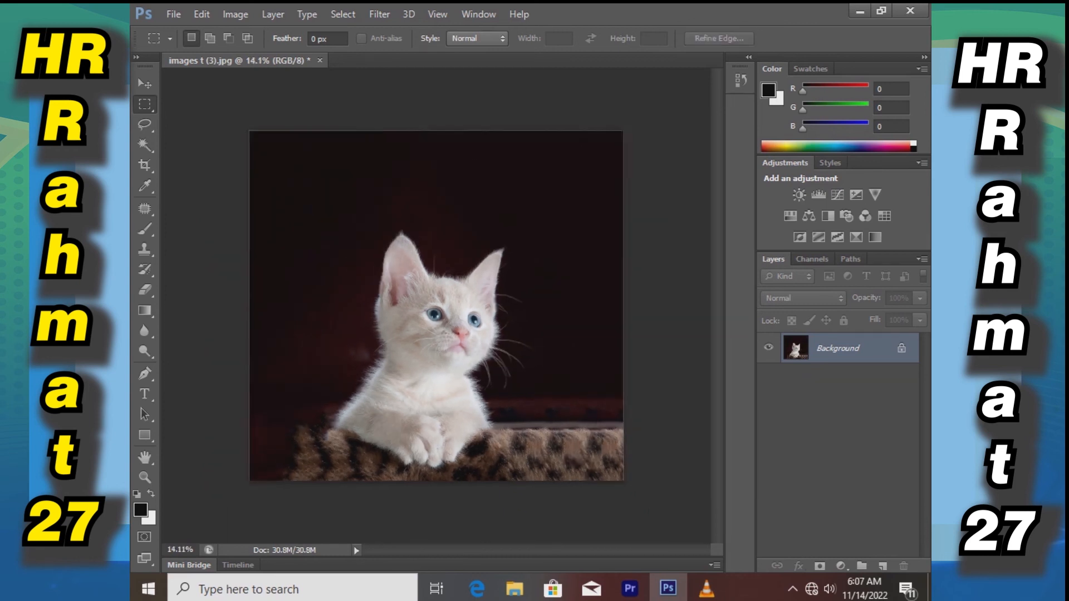
pyautogui.scroll(7, 436, 305)
pyautogui.scroll(3, 436, 306)
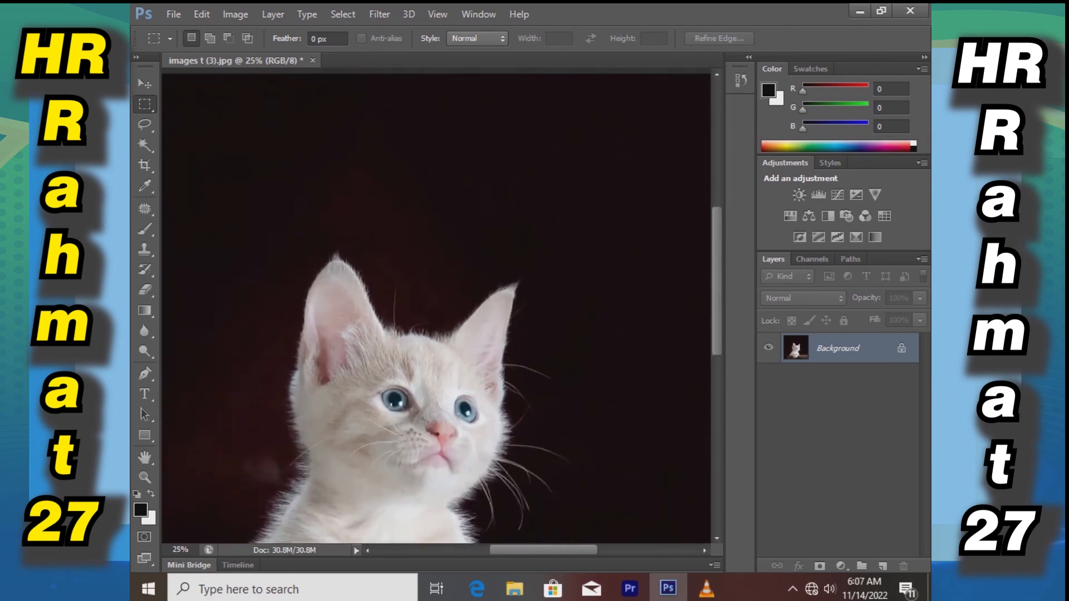
pyautogui.scroll(-5, 436, 305)
pyautogui.scroll(-3, 436, 305)
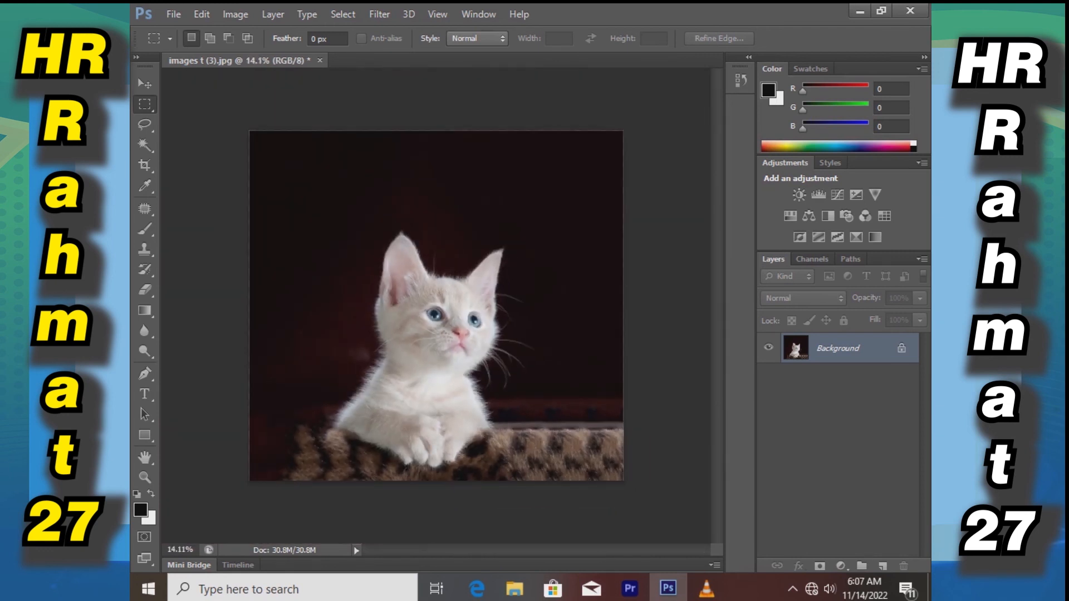
# Bring up the Open dialog and browse the image folder's thumbnails for another photo
pyautogui.click(174, 14)
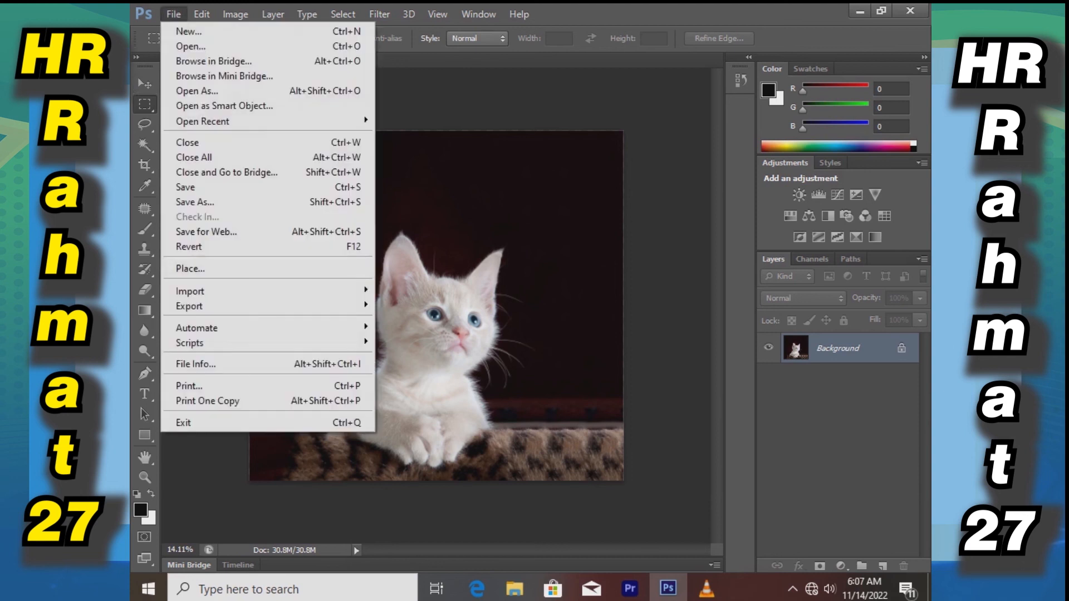
pyautogui.click(191, 46)
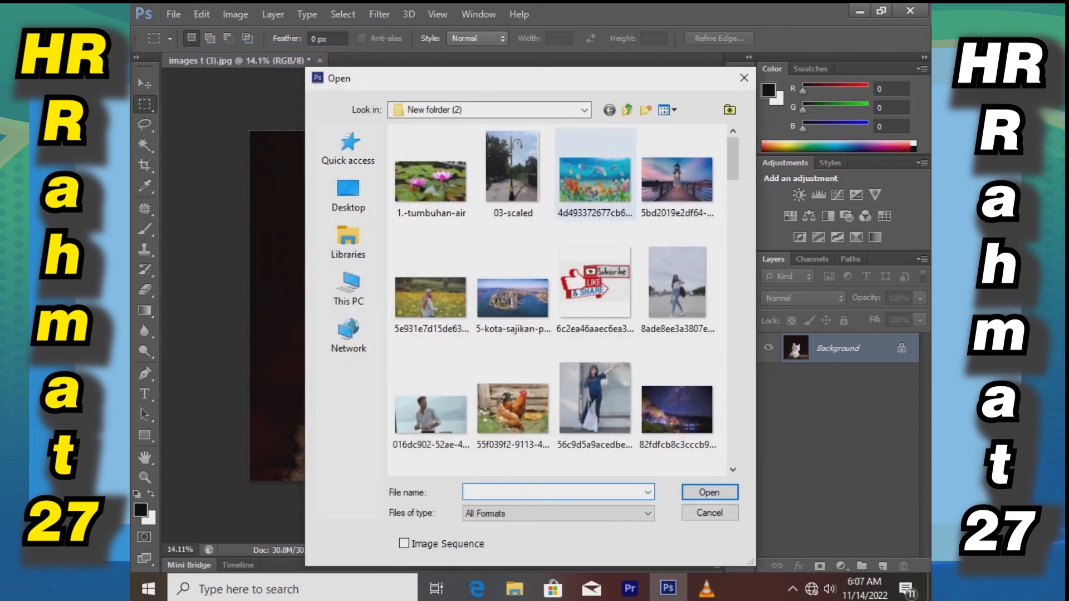
pyautogui.scroll(-3, 674, 273)
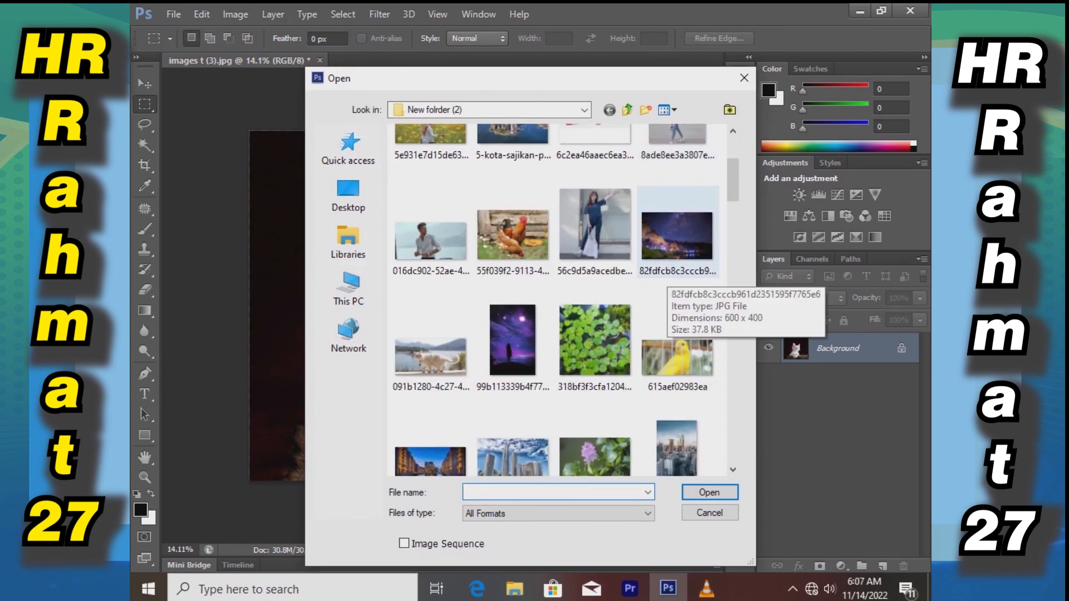
pyautogui.scroll(-3, 676, 267)
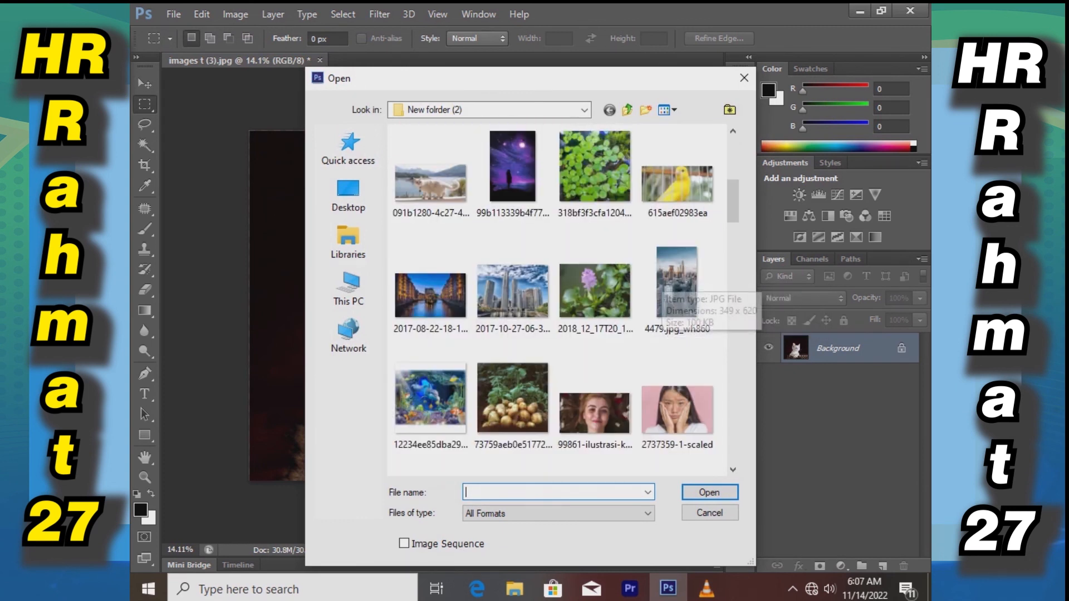
pyautogui.scroll(-6, 659, 284)
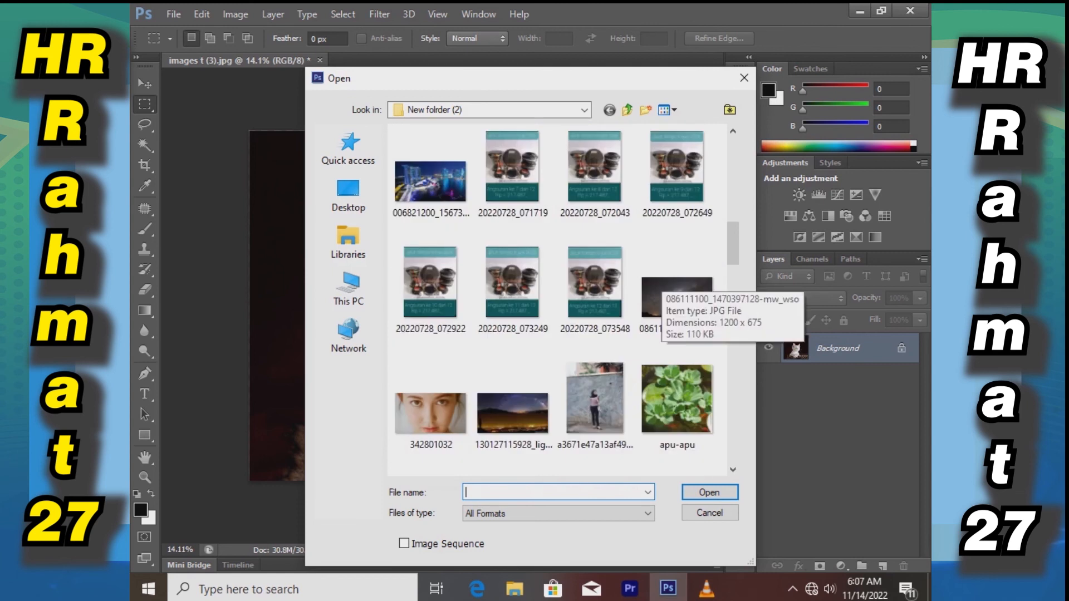
pyautogui.scroll(-6, 659, 284)
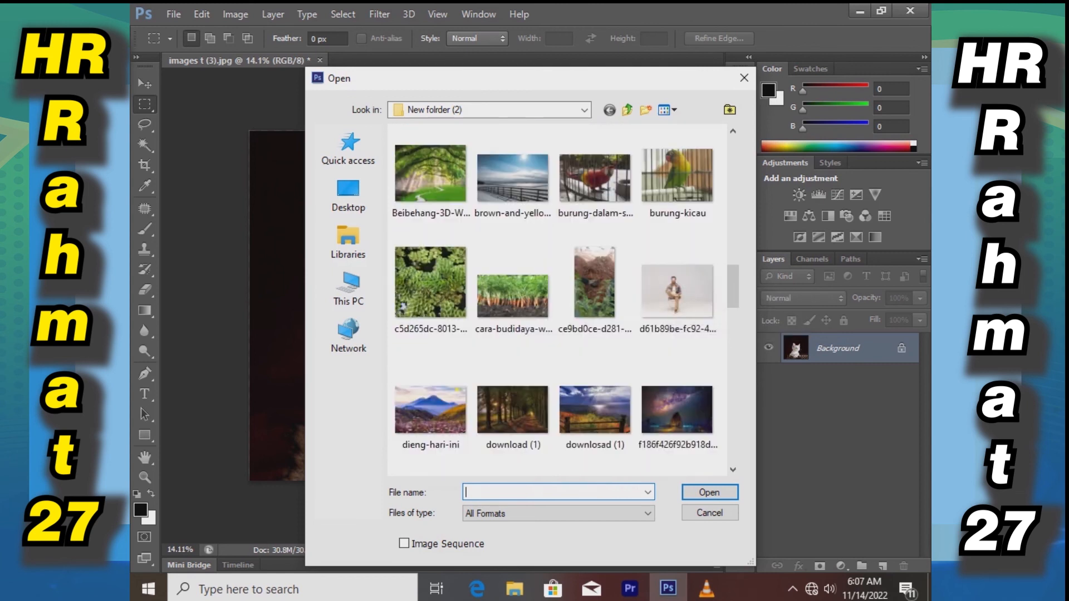
pyautogui.scroll(-3, 660, 279)
pyautogui.scroll(-3, 660, 284)
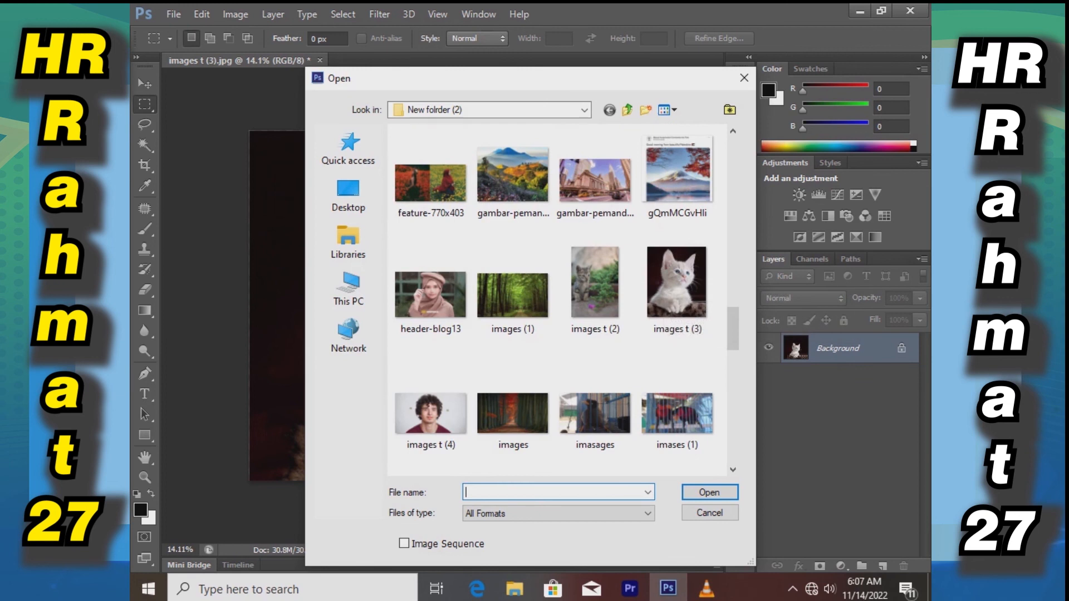
pyautogui.scroll(-3, 660, 284)
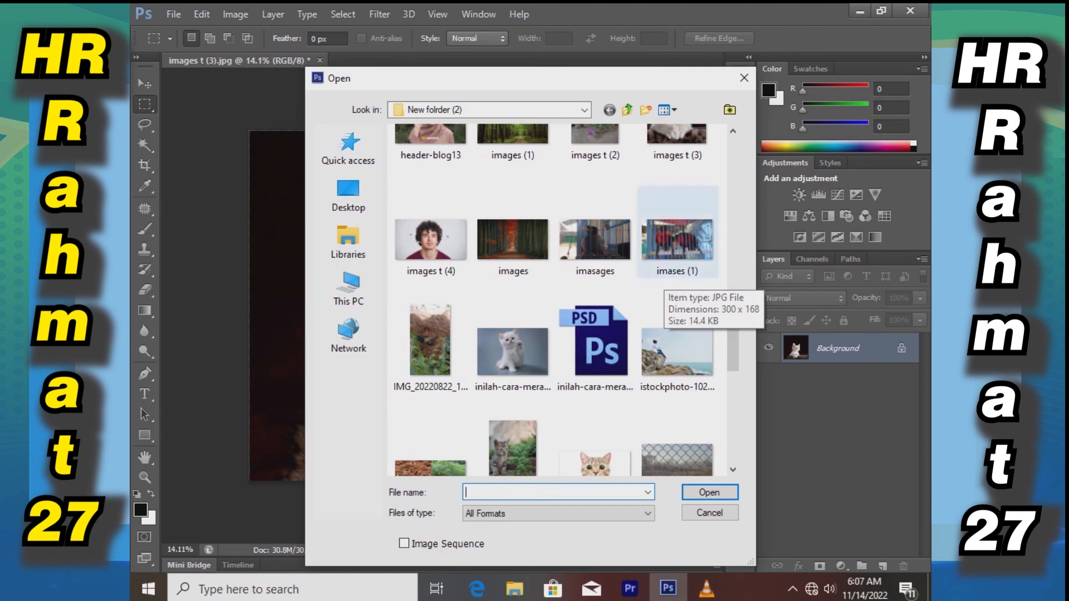
pyautogui.scroll(-9, 657, 282)
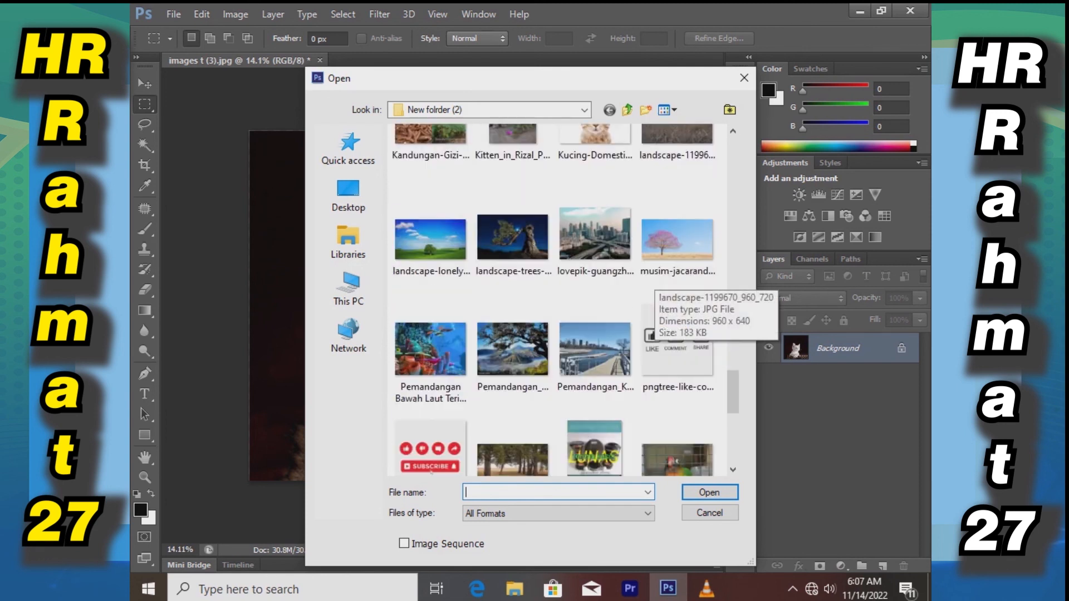
pyautogui.scroll(-4, 654, 281)
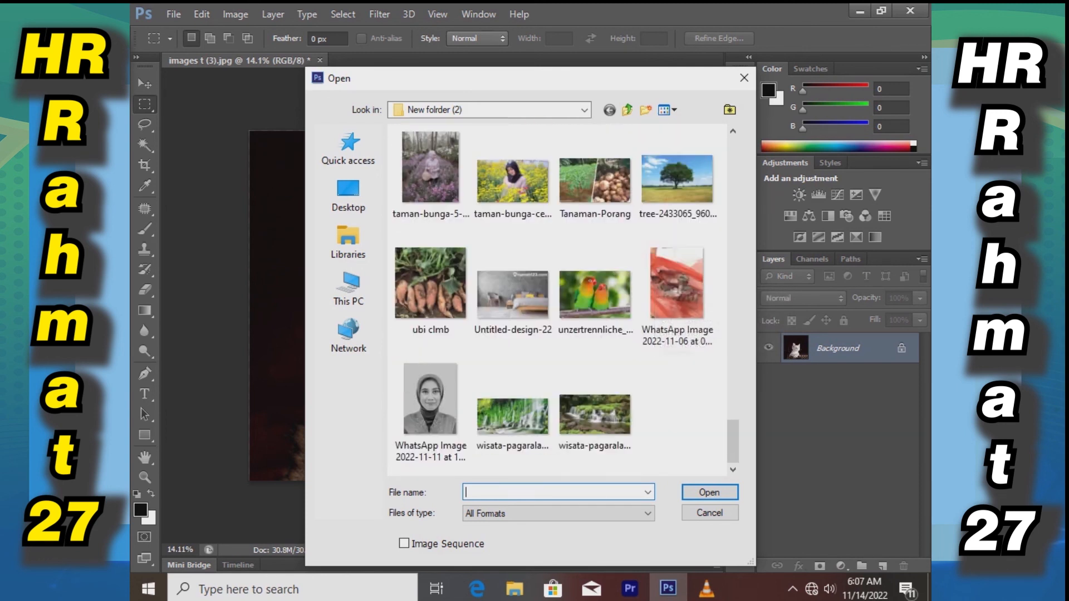
pyautogui.scroll(6, 654, 281)
pyautogui.scroll(3, 654, 281)
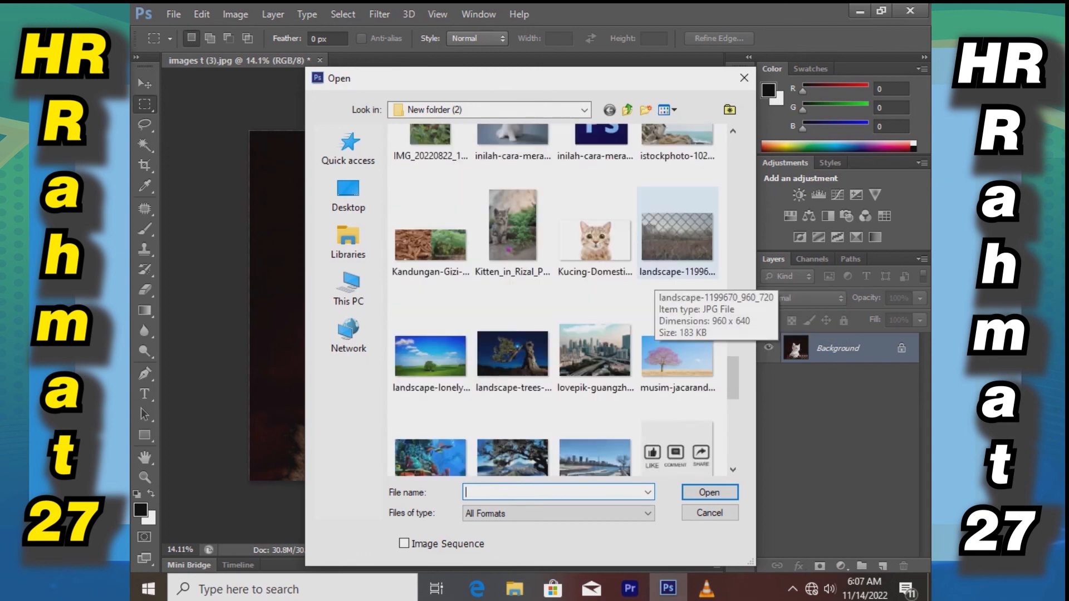
pyautogui.scroll(-3, 654, 281)
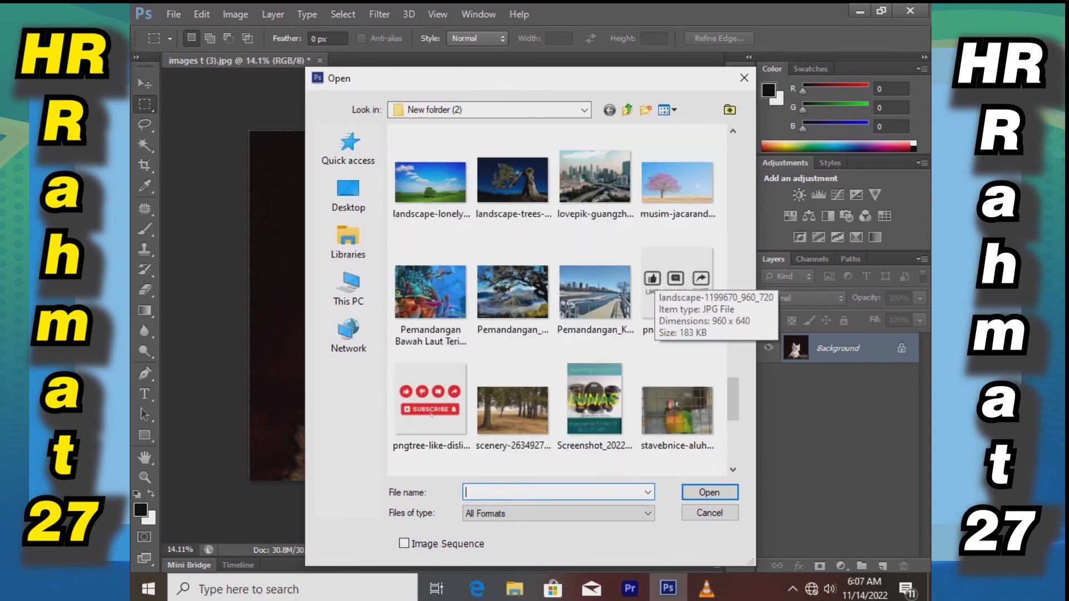
pyautogui.scroll(4, 654, 281)
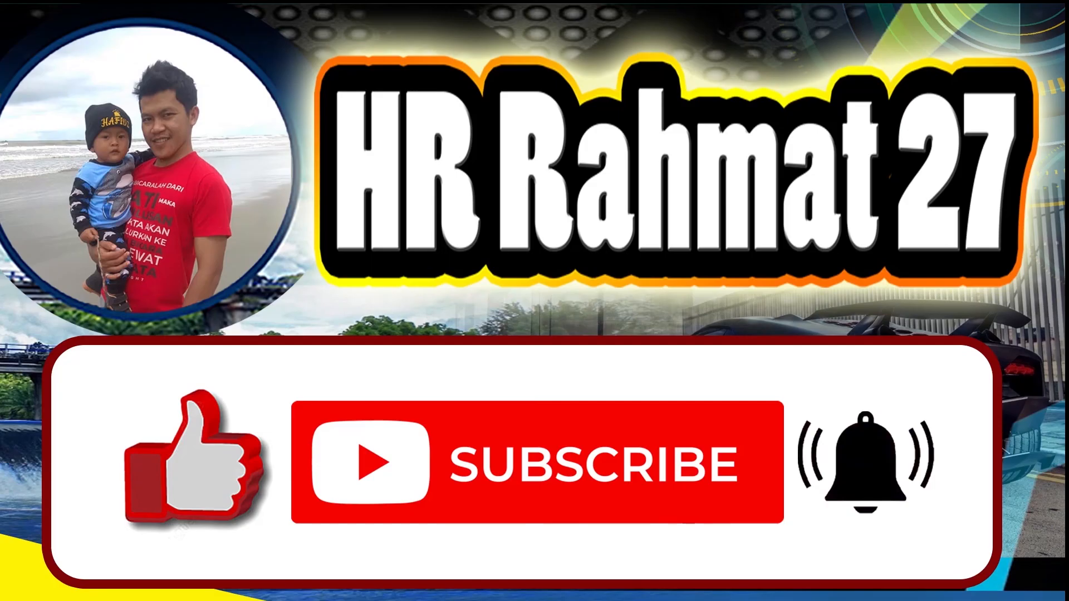